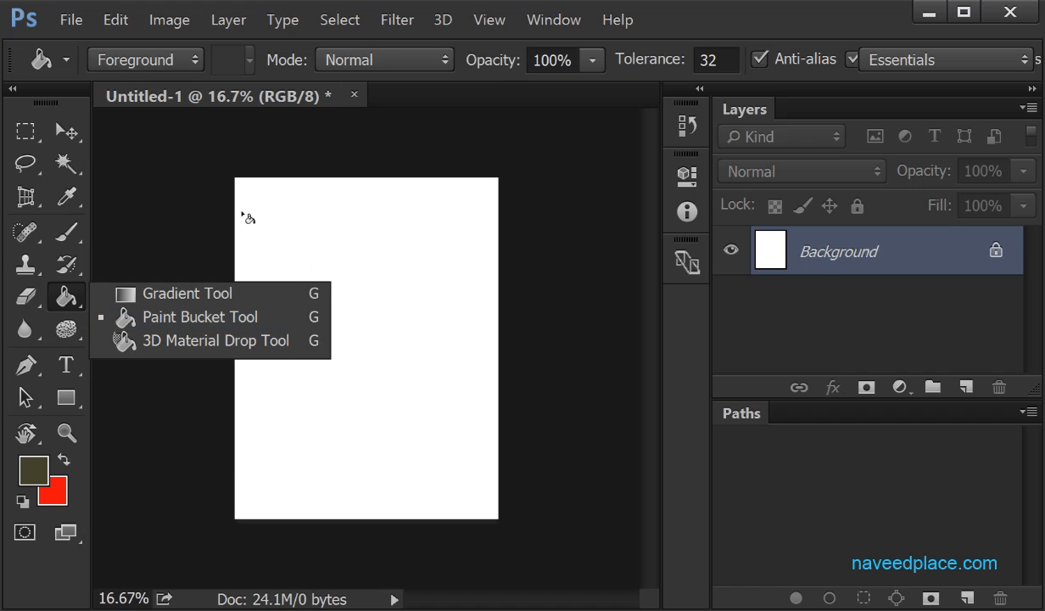
Set the foreground colour to light blue, hex 47c3f1.
{"action": "left_click", "coordinate": [76, 129]}
{"action": "left_click", "coordinate": [164, 128]}
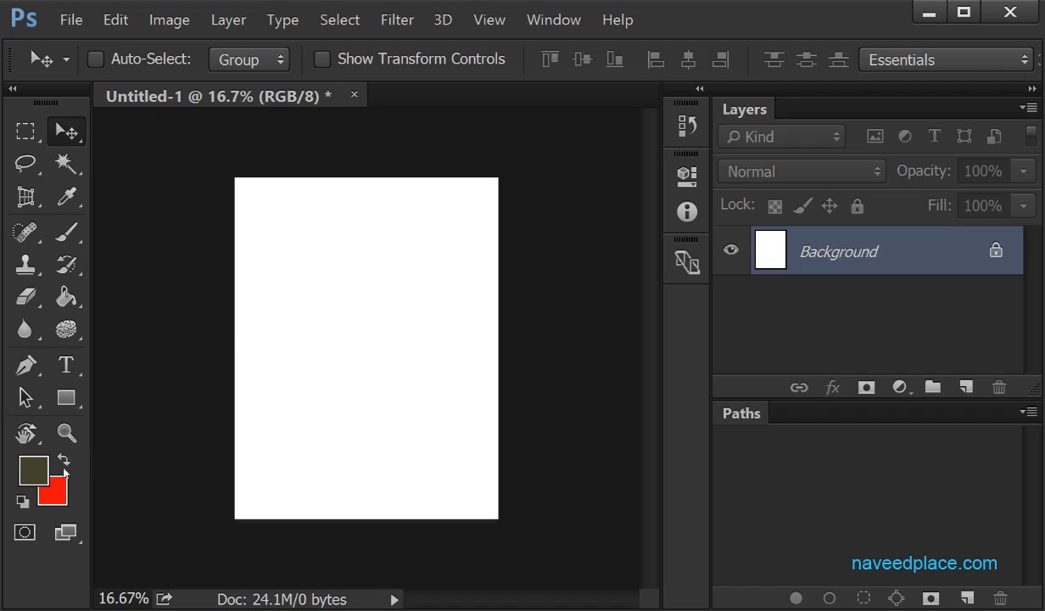
{"action": "left_click", "coordinate": [36, 477]}
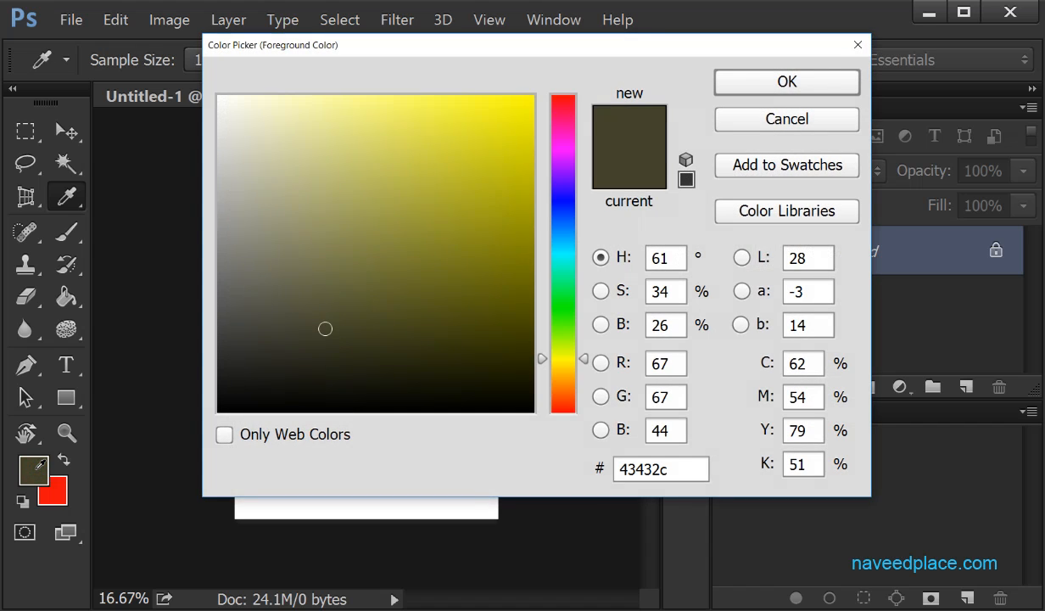
{"action": "mouse_move", "coordinate": [432, 170]}
{"action": "left_mouse_down"}
{"action": "mouse_move", "coordinate": [285, 155]}
{"action": "mouse_move", "coordinate": [330, 140]}
{"action": "mouse_move", "coordinate": [429, 143]}
{"action": "left_mouse_up"}
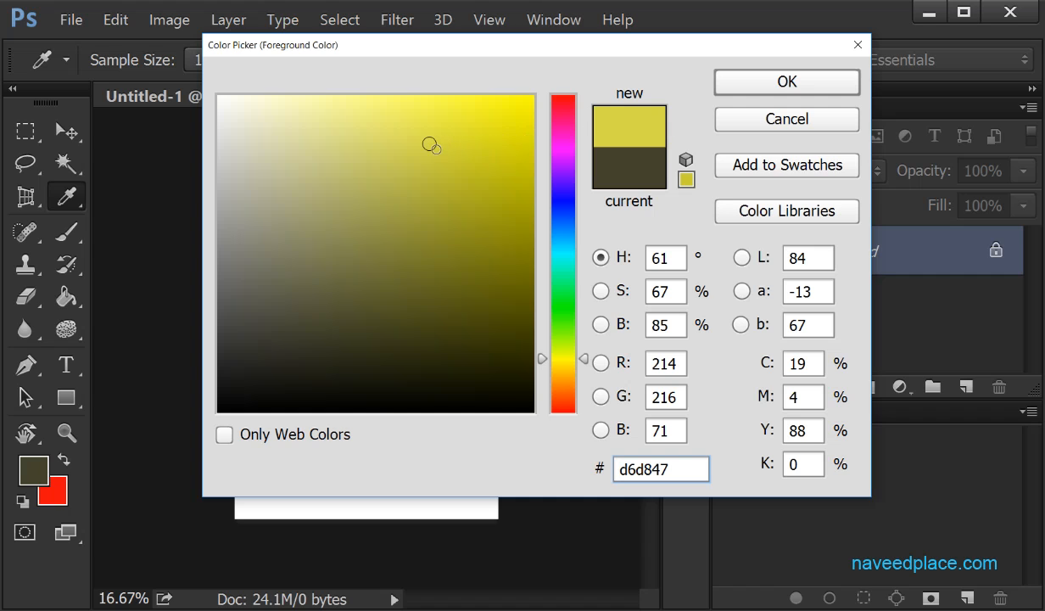
{"action": "mouse_move", "coordinate": [412, 142]}
{"action": "left_mouse_down"}
{"action": "mouse_move", "coordinate": [398, 170]}
{"action": "mouse_move", "coordinate": [229, 274]}
{"action": "mouse_move", "coordinate": [327, 302]}
{"action": "mouse_move", "coordinate": [481, 265]}
{"action": "mouse_move", "coordinate": [483, 215]}
{"action": "left_mouse_up"}
{"action": "left_click", "coordinate": [580, 304]}
{"action": "left_click_drag", "start_coordinate": [580, 303], "coordinate": [583, 239]}
{"action": "mouse_move", "coordinate": [509, 239]}
{"action": "left_mouse_down"}
{"action": "mouse_move", "coordinate": [443, 103]}
{"action": "mouse_move", "coordinate": [360, 100]}
{"action": "mouse_move", "coordinate": [404, 100]}
{"action": "left_mouse_up"}
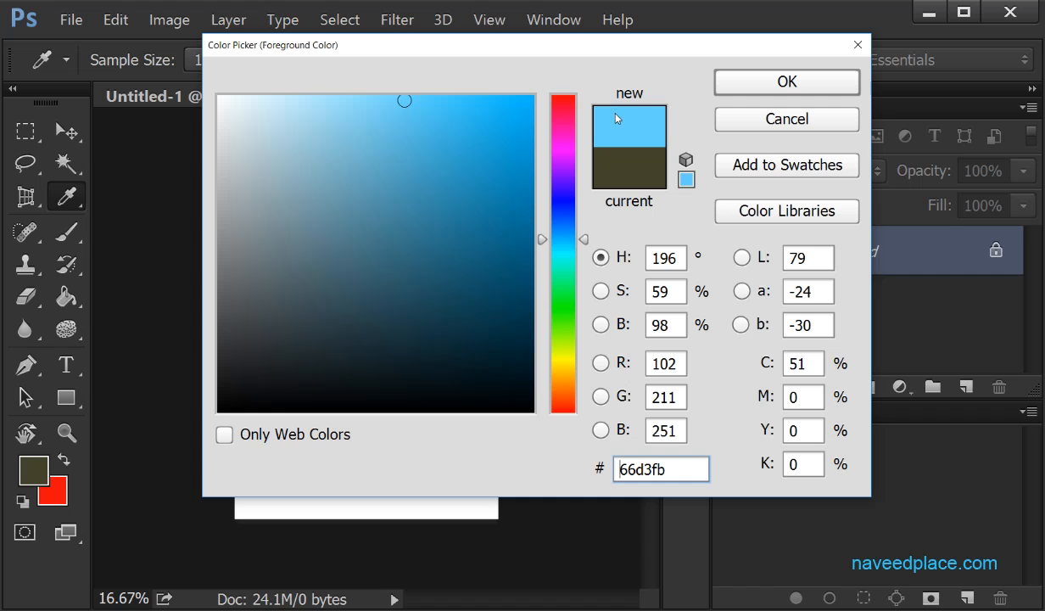
{"action": "left_click", "coordinate": [440, 113]}
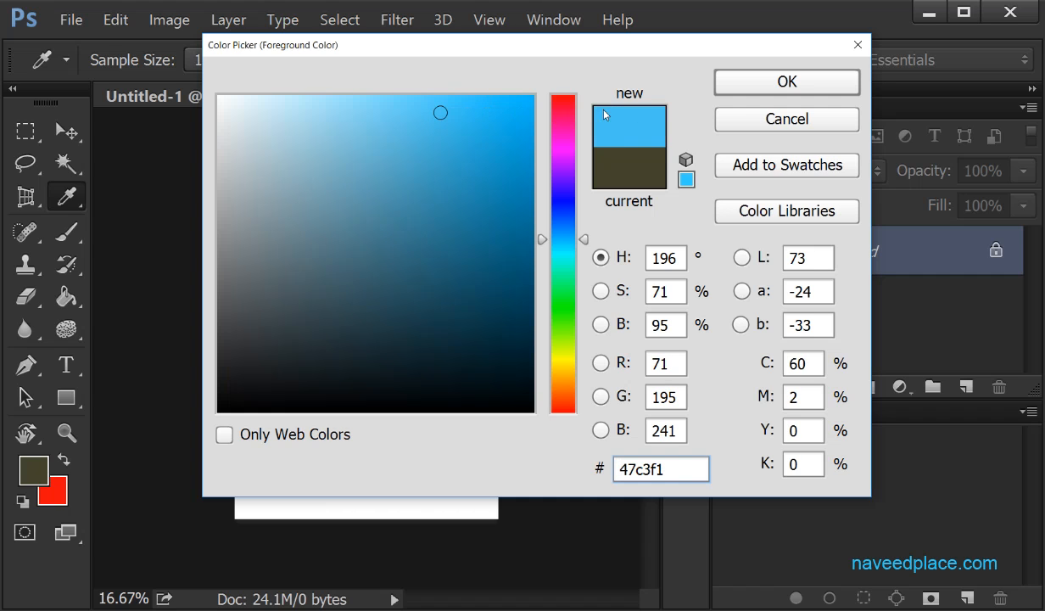
{"action": "left_click", "coordinate": [728, 88]}
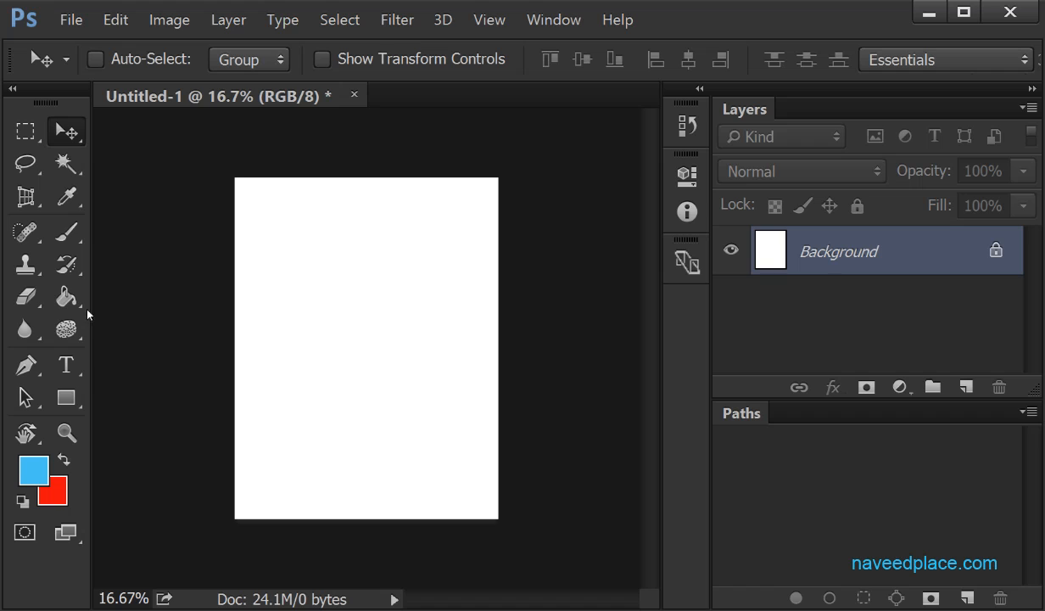
Try filling the whole blank canvas with the light blue foreground colour using the Paint Bucket, and undo the fill.
{"action": "left_click", "coordinate": [65, 297]}
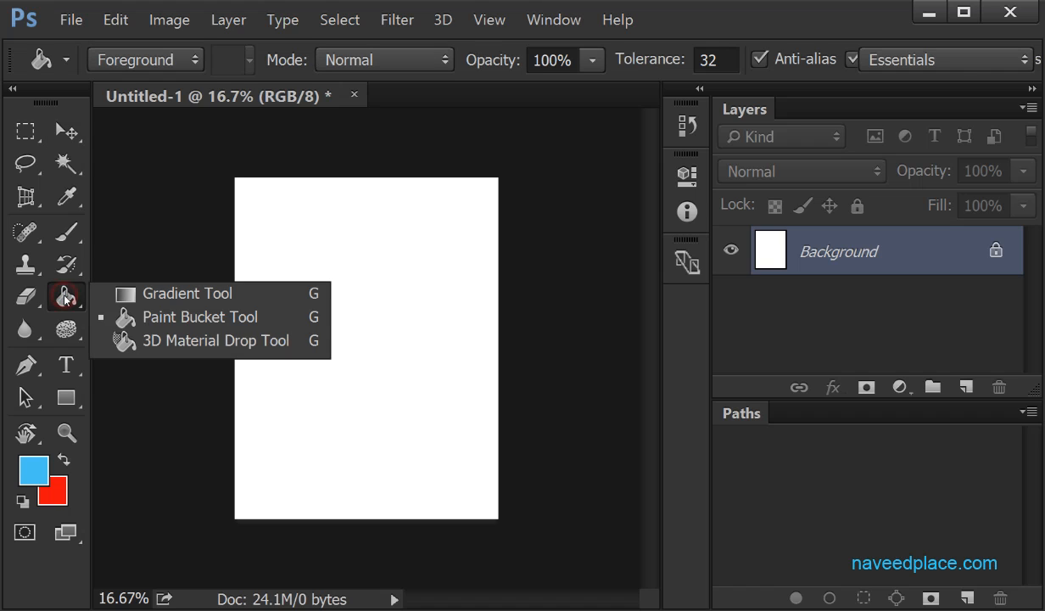
{"action": "left_click", "coordinate": [167, 325]}
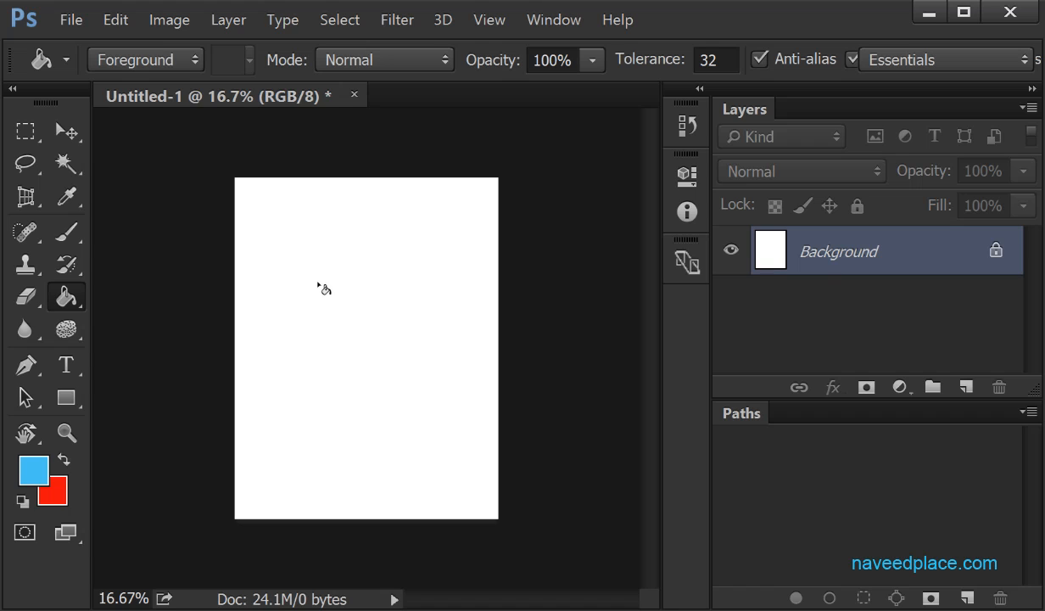
{"action": "left_click", "coordinate": [352, 313]}
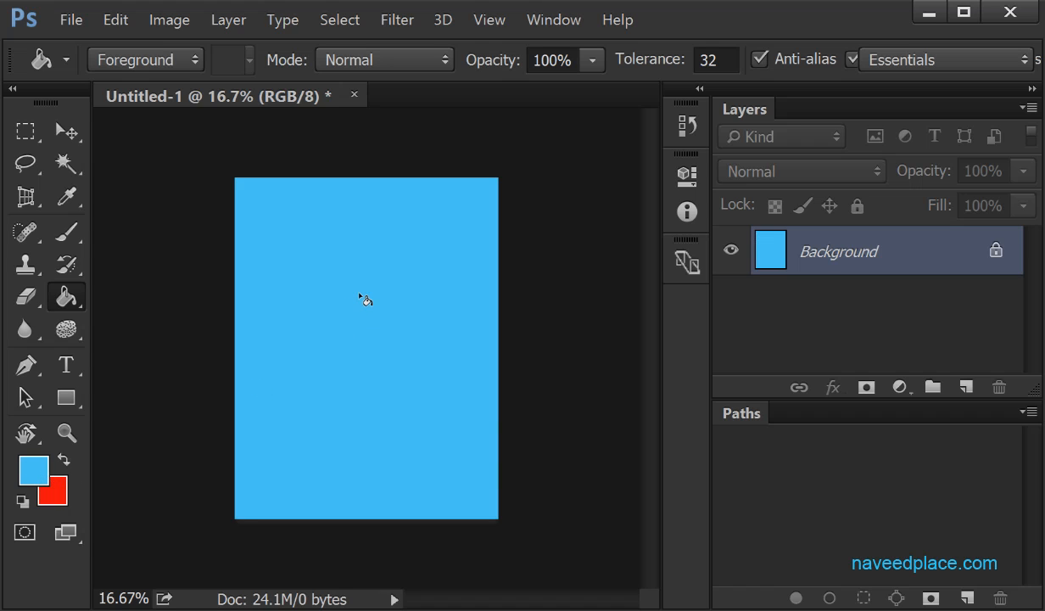
{"action": "key", "text": "ctrl+z"}
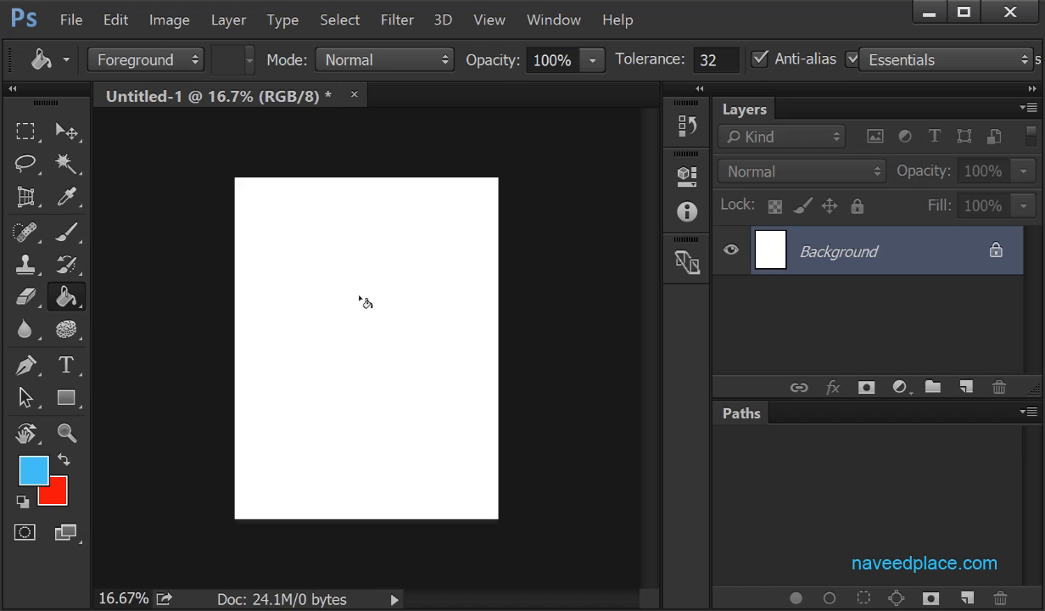
Draw a wide light blue rectangle in the middle of the canvas with the Rectangle tool.
{"action": "left_click", "coordinate": [67, 399]}
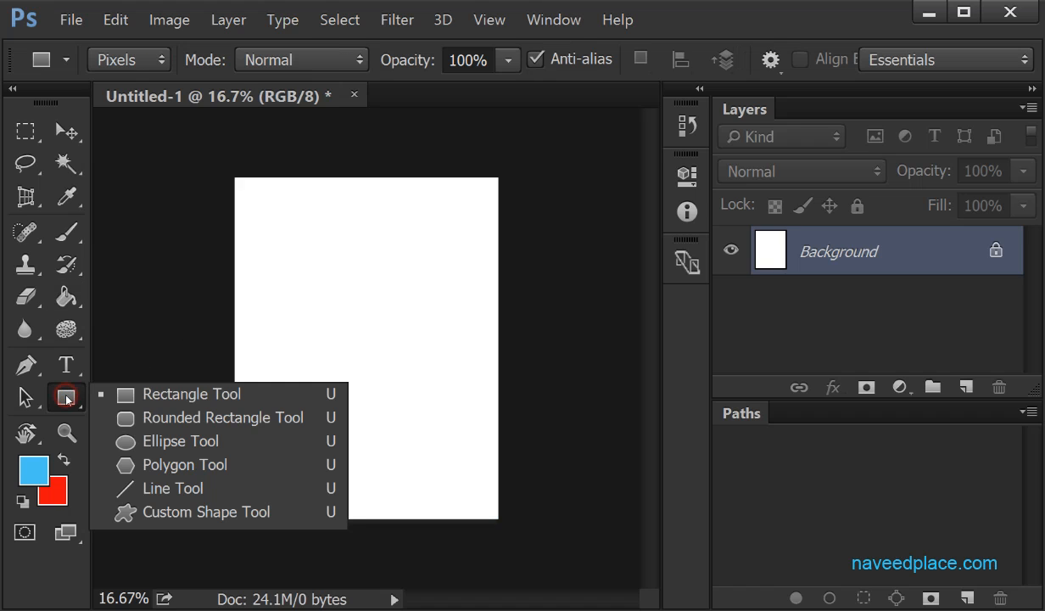
{"action": "left_click", "coordinate": [175, 395]}
{"action": "left_click_drag", "start_coordinate": [291, 287], "coordinate": [467, 440]}
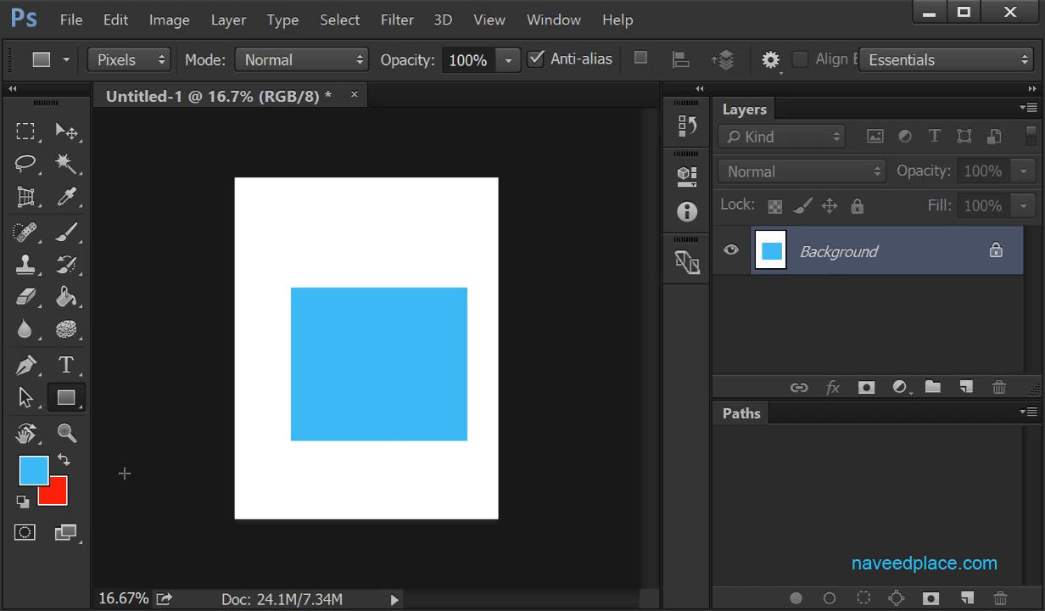
Change the foreground colour to blue 0fb5f2 and swap it with the red background colour.
{"action": "left_click", "coordinate": [34, 469]}
{"action": "left_click_drag", "start_coordinate": [442, 170], "coordinate": [511, 109]}
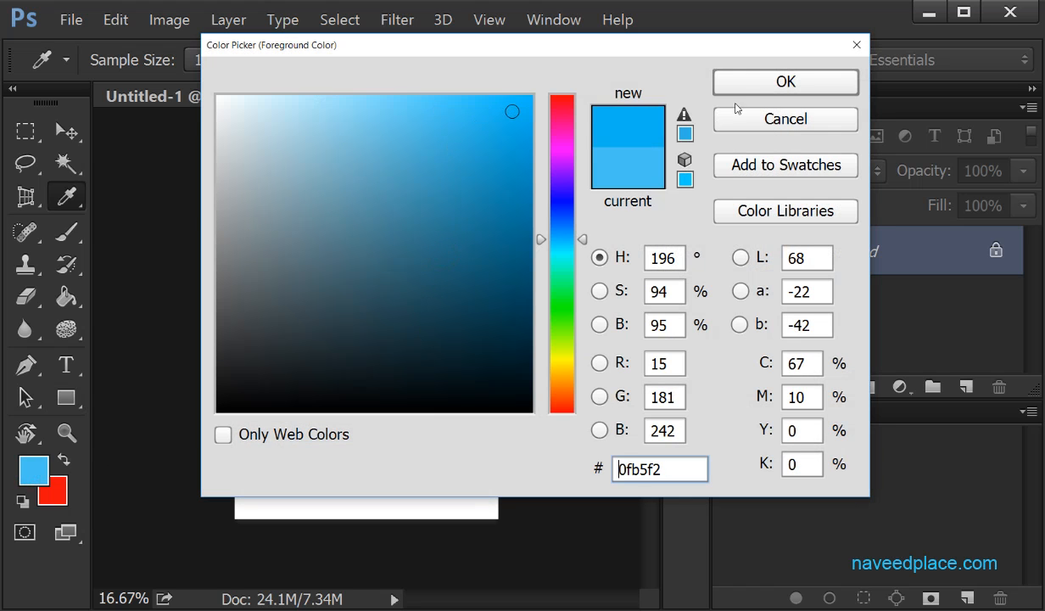
{"action": "left_click", "coordinate": [786, 82]}
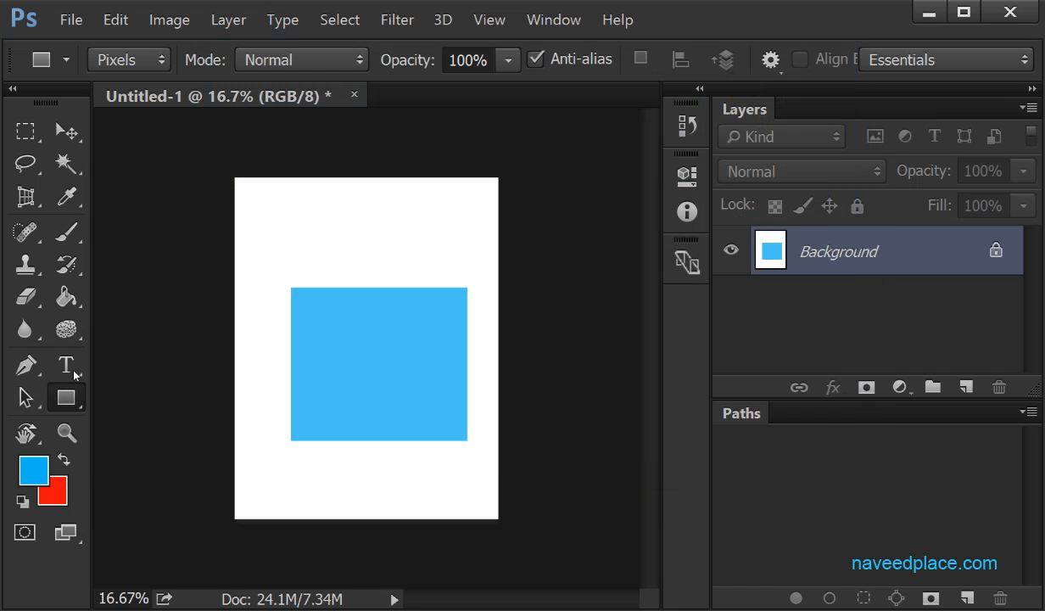
{"action": "left_click", "coordinate": [27, 463]}
{"action": "left_click", "coordinate": [814, 120]}
{"action": "left_click", "coordinate": [63, 456]}
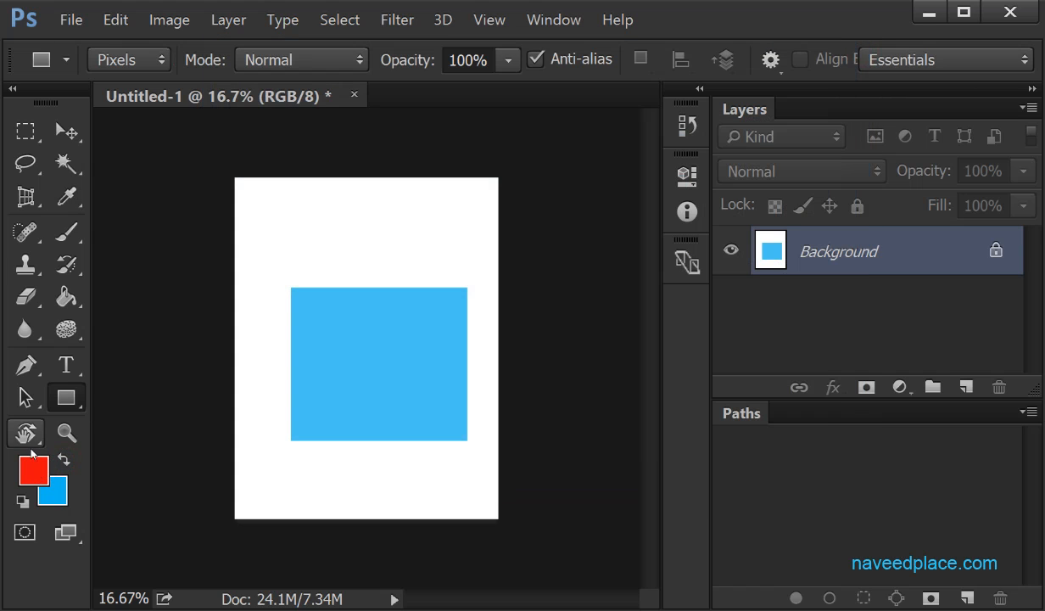
Recolour the blue rectangle with the red foreground colour using the Paint Bucket tool.
{"action": "left_click", "coordinate": [60, 299]}
{"action": "left_click", "coordinate": [143, 316]}
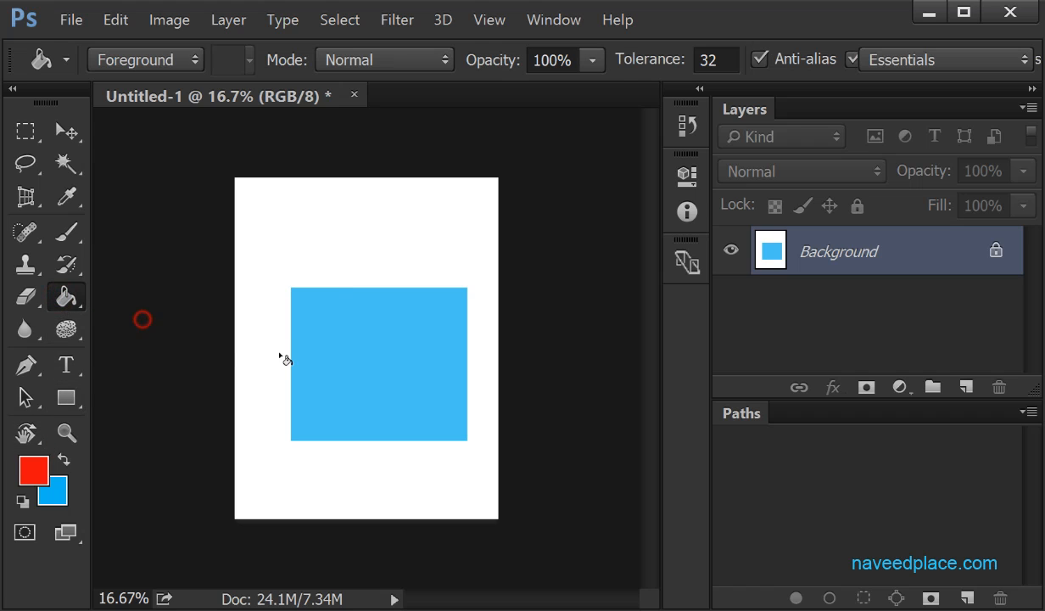
{"action": "left_click", "coordinate": [367, 366]}
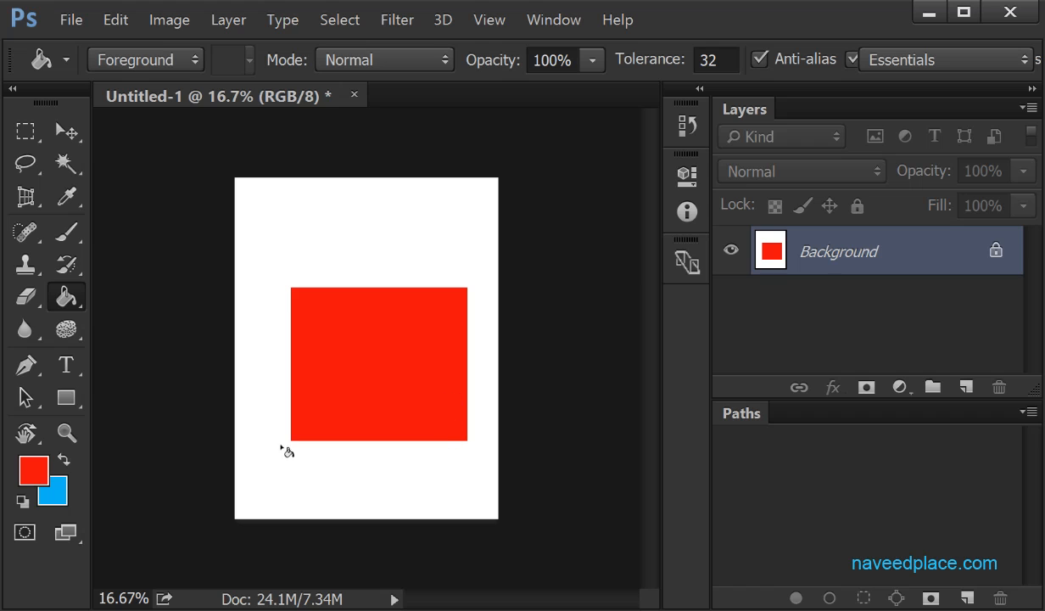
Try to move the red rectangle on the locked Background layer with the Move tool.
{"action": "right_click", "coordinate": [67, 296]}
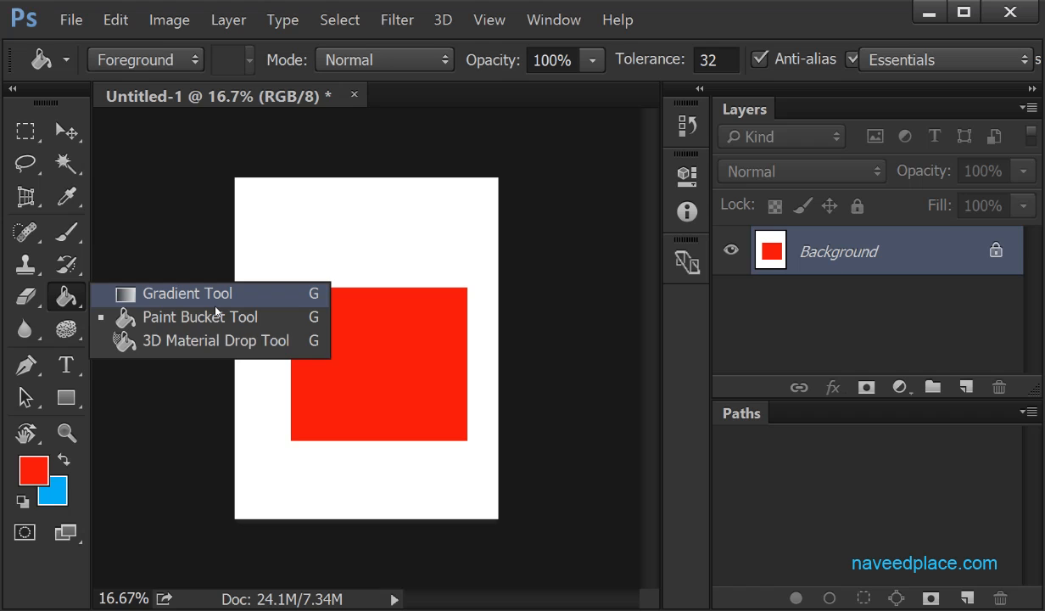
{"action": "left_click", "coordinate": [171, 296]}
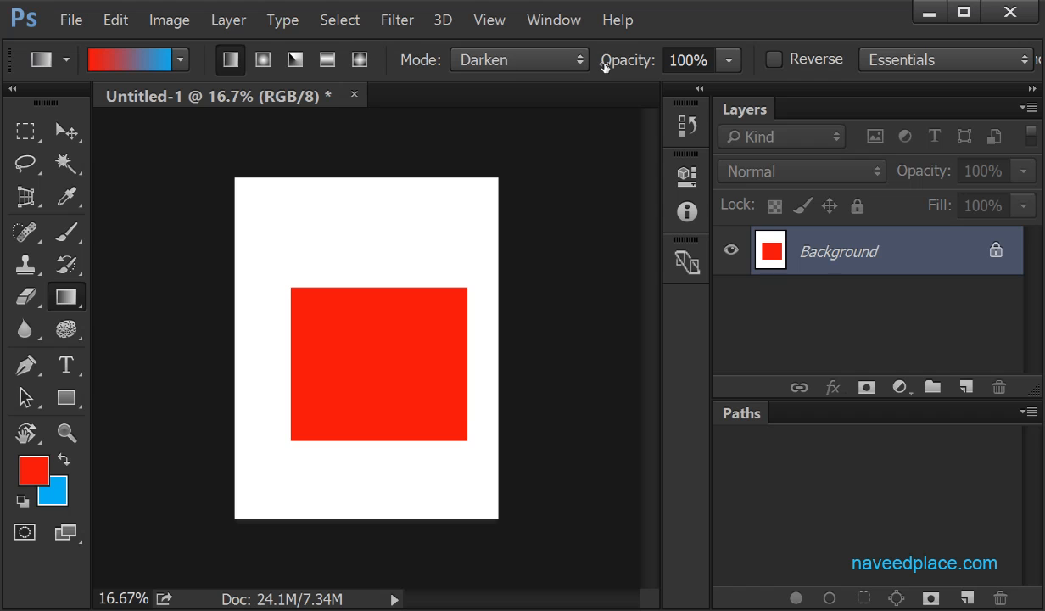
{"action": "left_click", "coordinate": [69, 132]}
{"action": "left_click", "coordinate": [401, 331]}
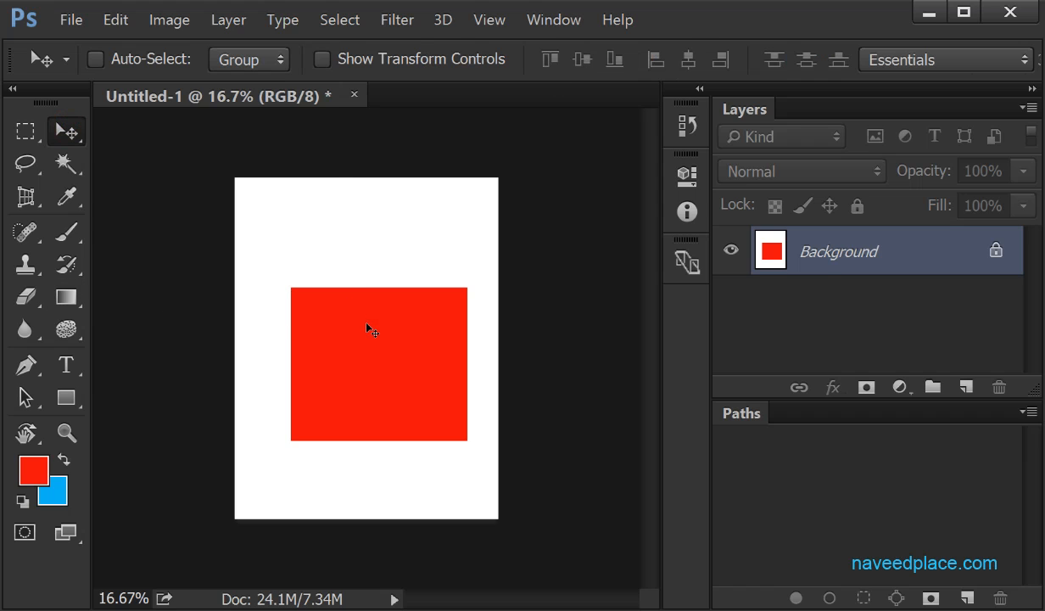
{"action": "left_click_drag", "start_coordinate": [289, 245], "coordinate": [399, 410]}
{"action": "left_click", "coordinate": [526, 265]}
Convert the locked Background into a regular layer and try moving the red rectangle on it.
{"action": "double_click", "coordinate": [821, 265]}
{"action": "left_click", "coordinate": [745, 176]}
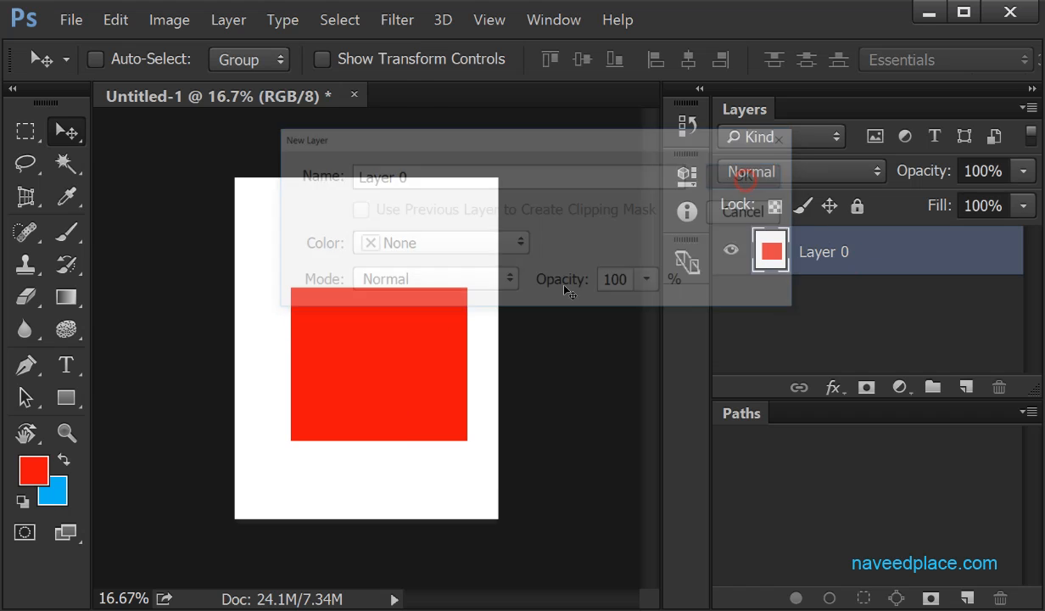
{"action": "mouse_move", "coordinate": [256, 210]}
{"action": "left_mouse_down"}
{"action": "mouse_move", "coordinate": [477, 518]}
{"action": "mouse_move", "coordinate": [273, 227]}
{"action": "mouse_move", "coordinate": [252, 214]}
{"action": "left_mouse_up"}
{"action": "mouse_move", "coordinate": [335, 349]}
{"action": "left_mouse_down"}
{"action": "mouse_move", "coordinate": [334, 320]}
{"action": "mouse_move", "coordinate": [334, 357]}
{"action": "left_mouse_up"}
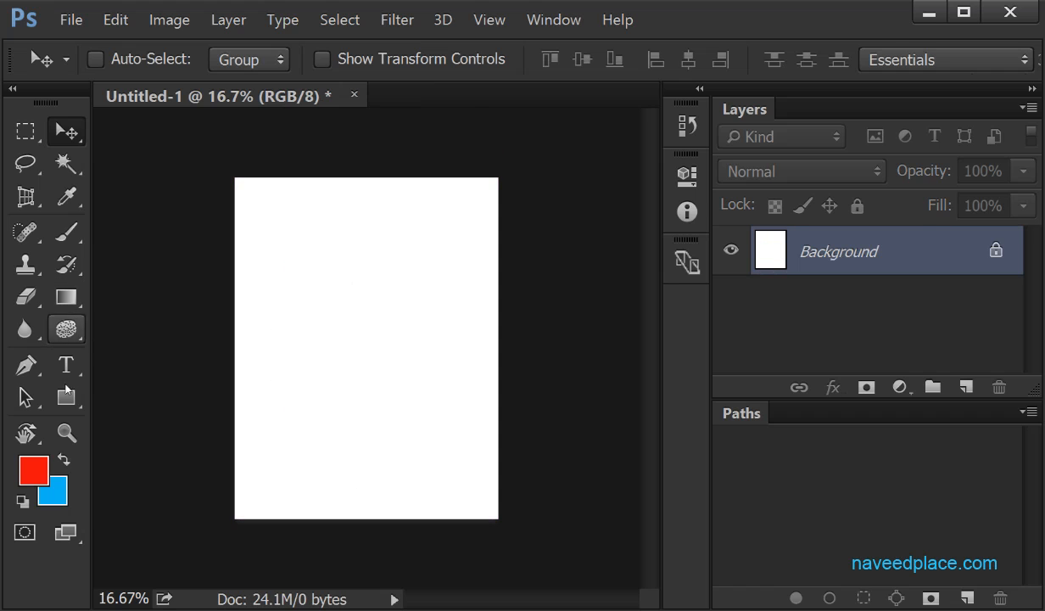
Draw a tall red rectangle in the middle of the white canvas with the Rectangle tool.
{"action": "left_click_drag", "start_coordinate": [66, 395], "coordinate": [109, 399]}
{"action": "left_click", "coordinate": [154, 393]}
{"action": "left_click_drag", "start_coordinate": [301, 243], "coordinate": [450, 486]}
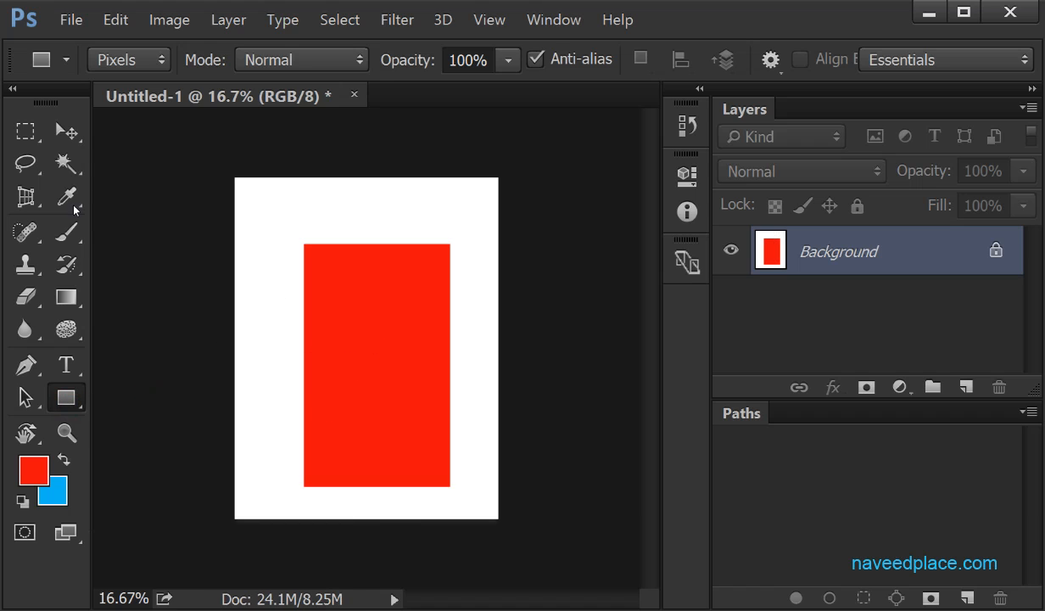
Activate the Gradient tool and choose the orange-yellow-orange gradient preset.
{"action": "left_click", "coordinate": [72, 297]}
{"action": "left_click", "coordinate": [180, 293]}
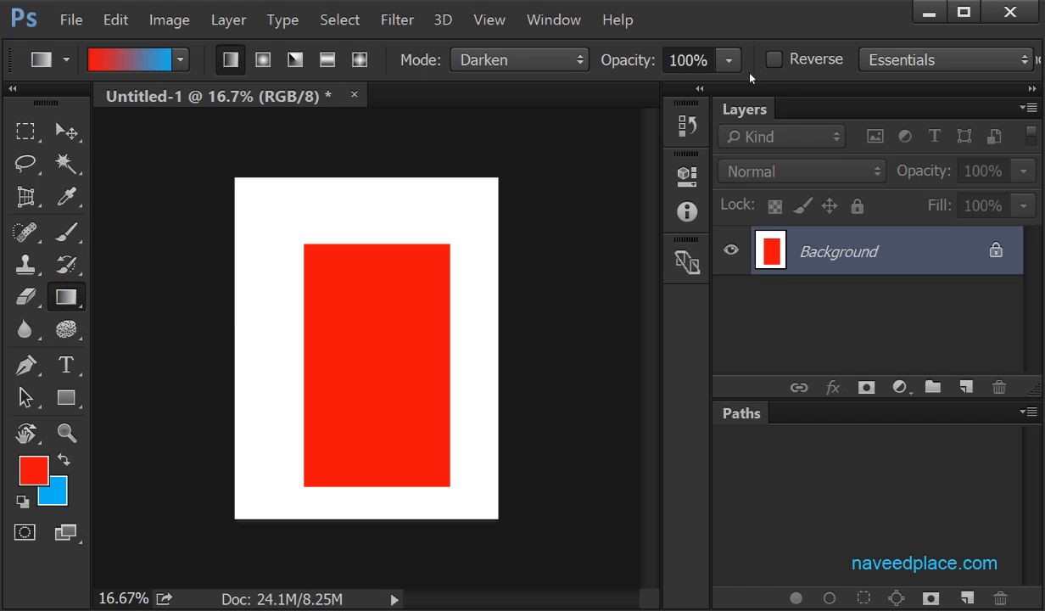
{"action": "left_click", "coordinate": [179, 61]}
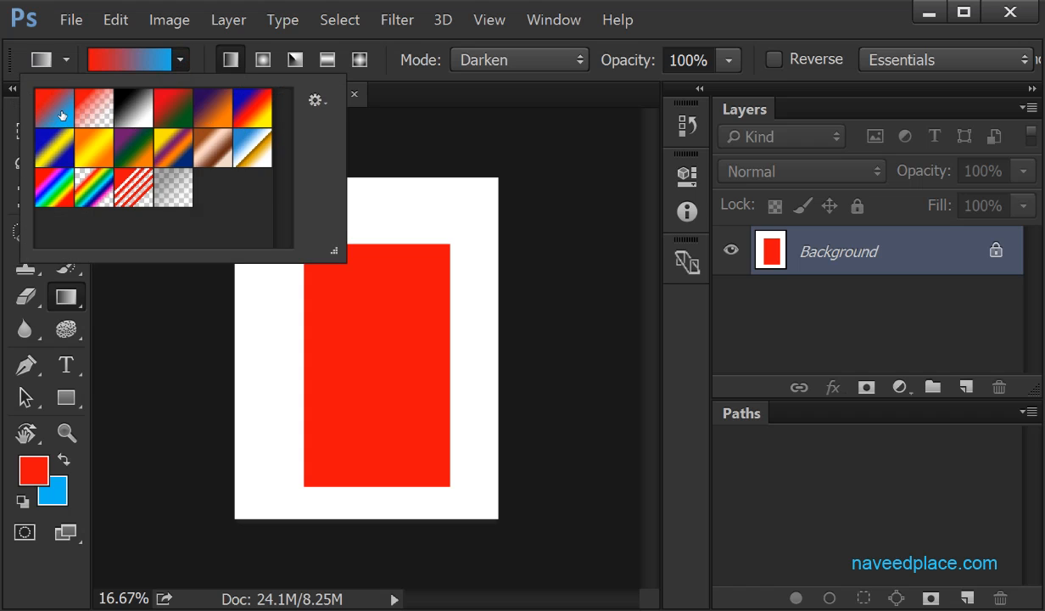
{"action": "left_click", "coordinate": [99, 151]}
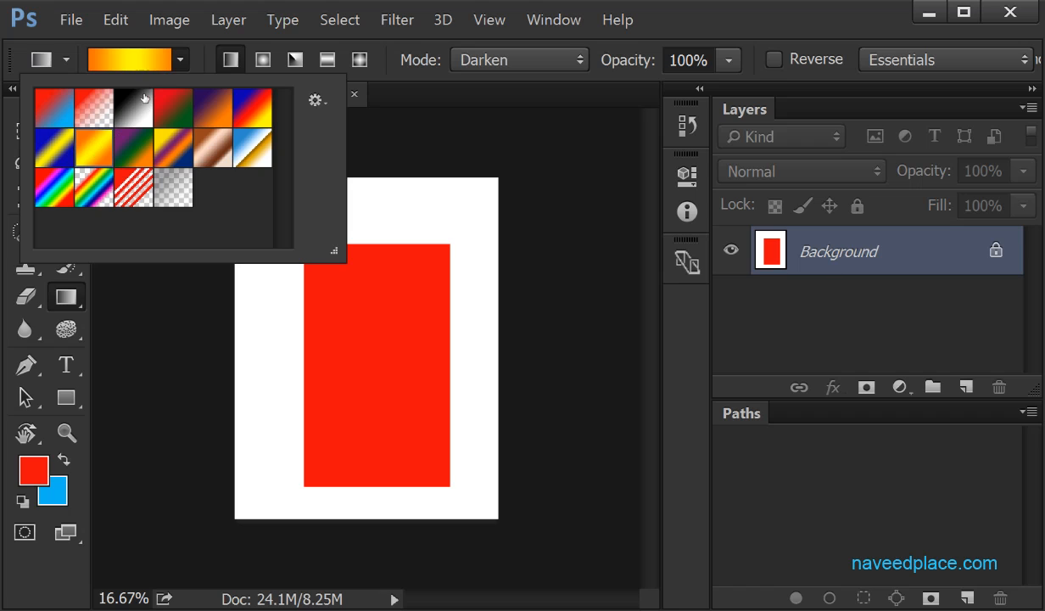
Apply the orange-yellow-orange gradient horizontally across the width of the red rectangle.
{"action": "right_click", "coordinate": [73, 293]}
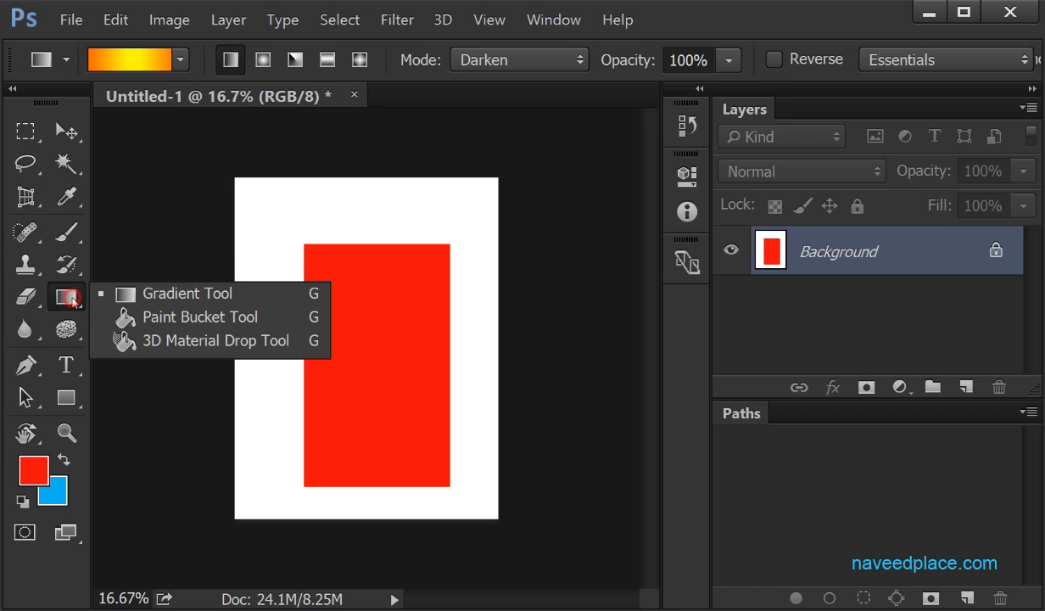
{"action": "left_click", "coordinate": [187, 293]}
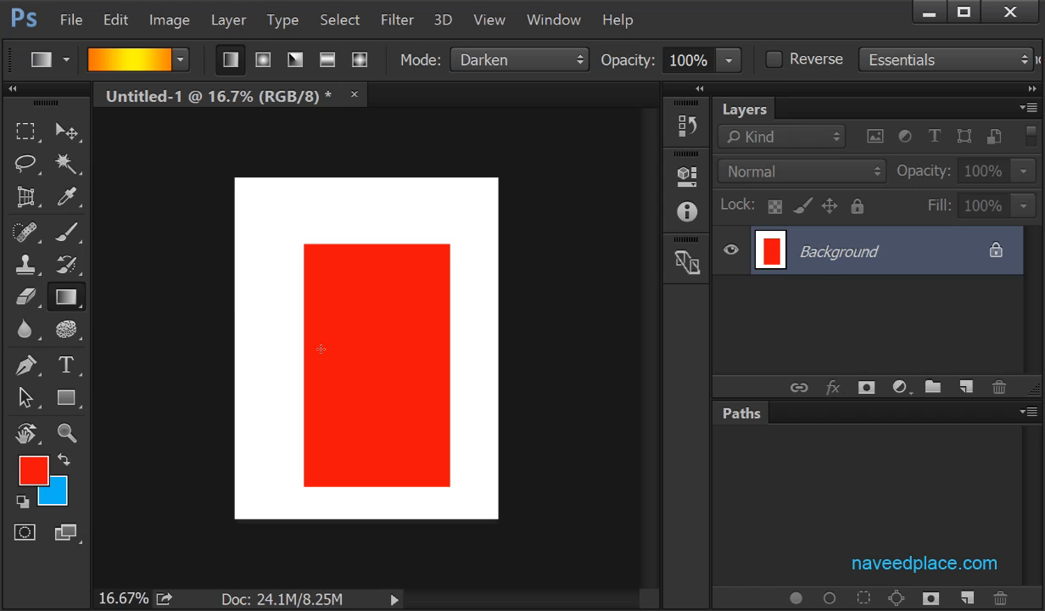
{"action": "right_click", "coordinate": [73, 298]}
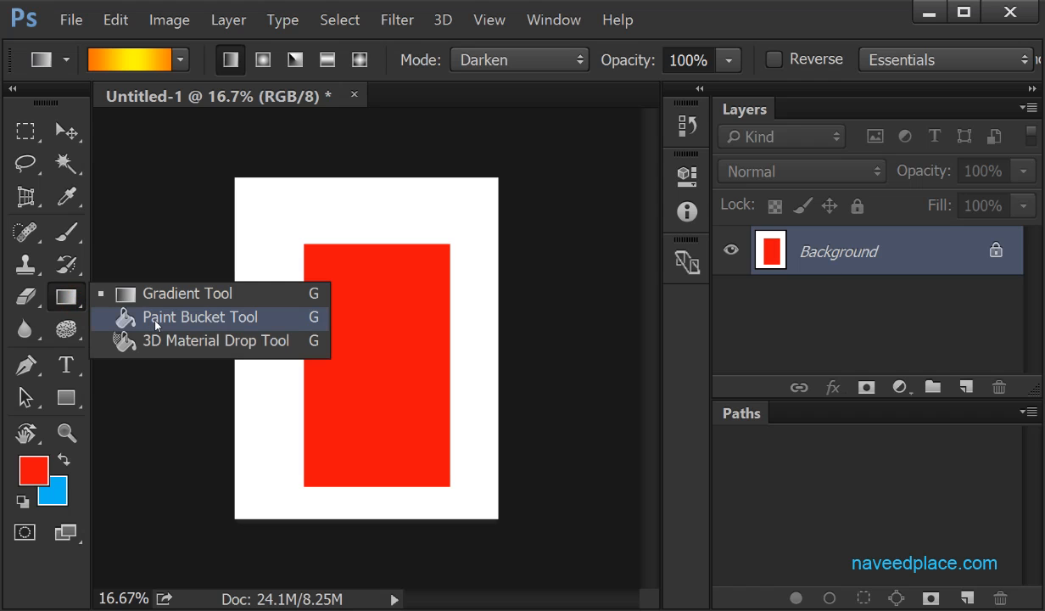
{"action": "left_click", "coordinate": [234, 302]}
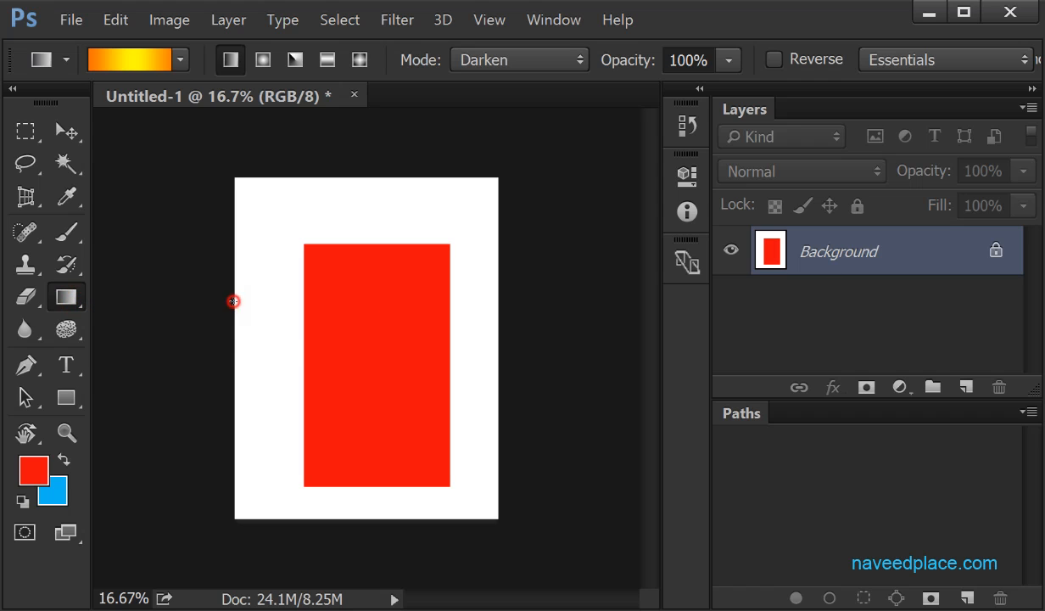
{"action": "left_click_drag", "start_coordinate": [317, 348], "coordinate": [465, 347]}
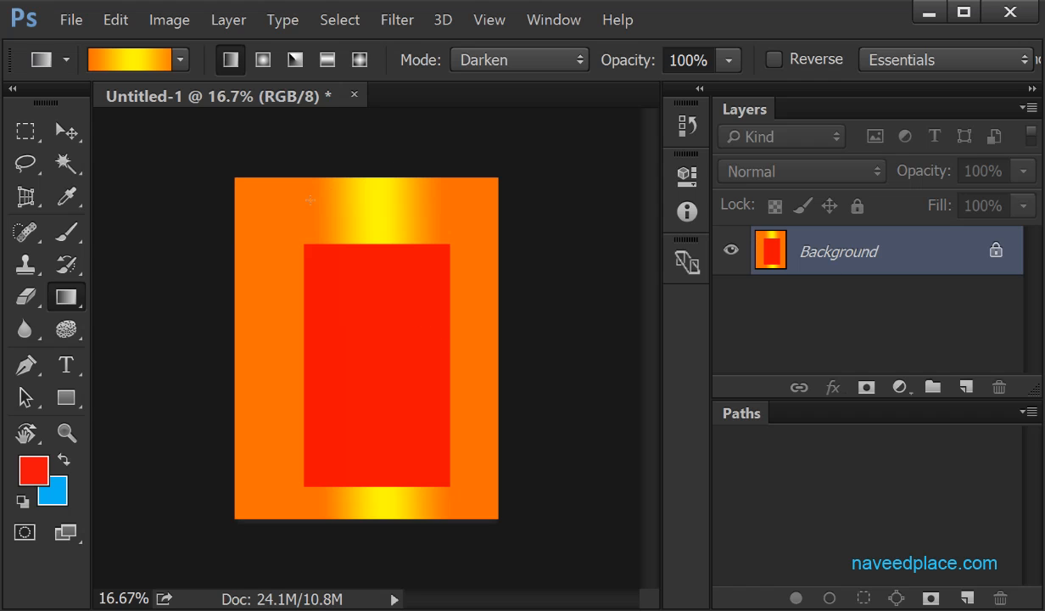
Undo the gradient and the red rectangle, and apply the orange-yellow-orange gradient horizontally across the blank canvas.
{"action": "key", "text": "ctrl+z"}
{"action": "key", "text": "ctrl+z"}
{"action": "key", "text": "ctrl+z"}
{"action": "key", "text": "ctrl+alt+z"}
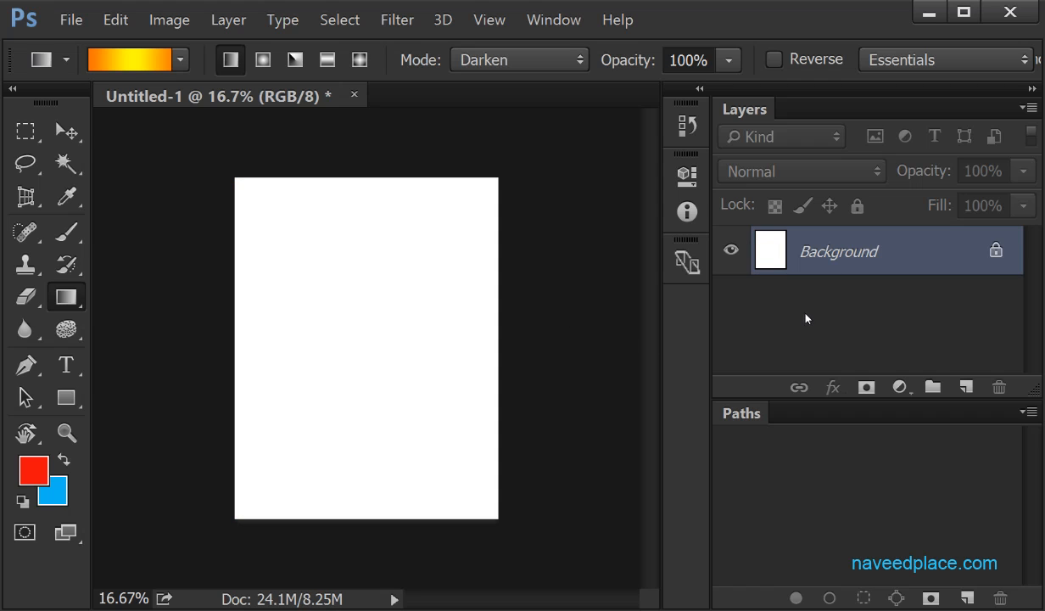
{"action": "left_click_drag", "start_coordinate": [270, 314], "coordinate": [451, 320]}
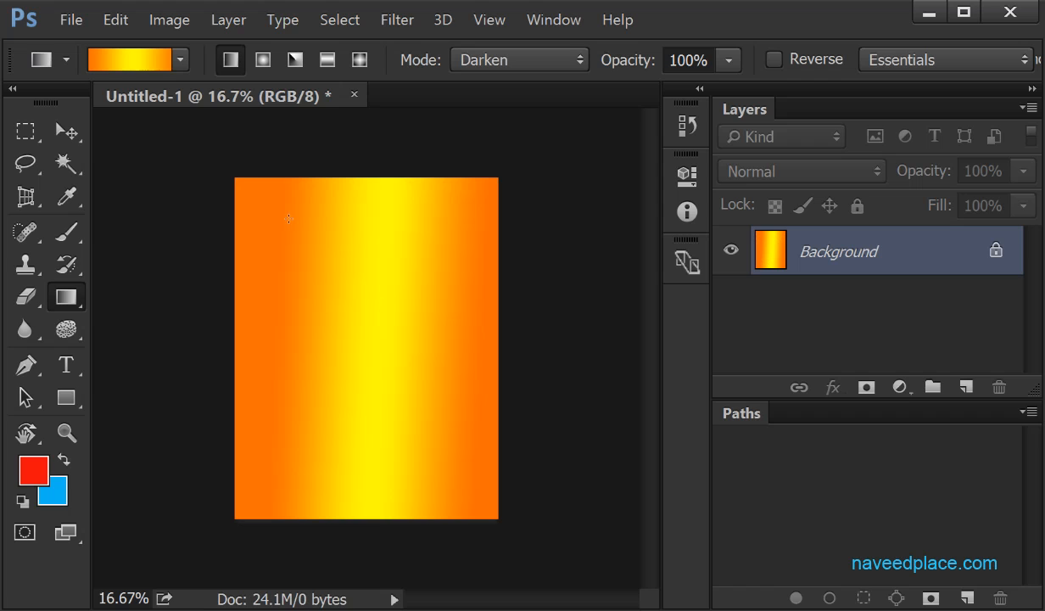
Apply the gradient repeatedly over the canvas in Darken mode, shifting its start point and direction.
{"action": "left_click_drag", "start_coordinate": [336, 278], "coordinate": [468, 278]}
{"action": "left_click_drag", "start_coordinate": [395, 348], "coordinate": [483, 350]}
{"action": "left_click_drag", "start_coordinate": [408, 392], "coordinate": [508, 390]}
{"action": "left_click_drag", "start_coordinate": [360, 409], "coordinate": [460, 409]}
{"action": "left_click_drag", "start_coordinate": [410, 424], "coordinate": [455, 404]}
{"action": "left_click_drag", "start_coordinate": [423, 363], "coordinate": [307, 343]}
{"action": "left_click_drag", "start_coordinate": [365, 346], "coordinate": [280, 344]}
{"action": "left_click_drag", "start_coordinate": [320, 343], "coordinate": [254, 339]}
{"action": "left_click_drag", "start_coordinate": [401, 324], "coordinate": [248, 294]}
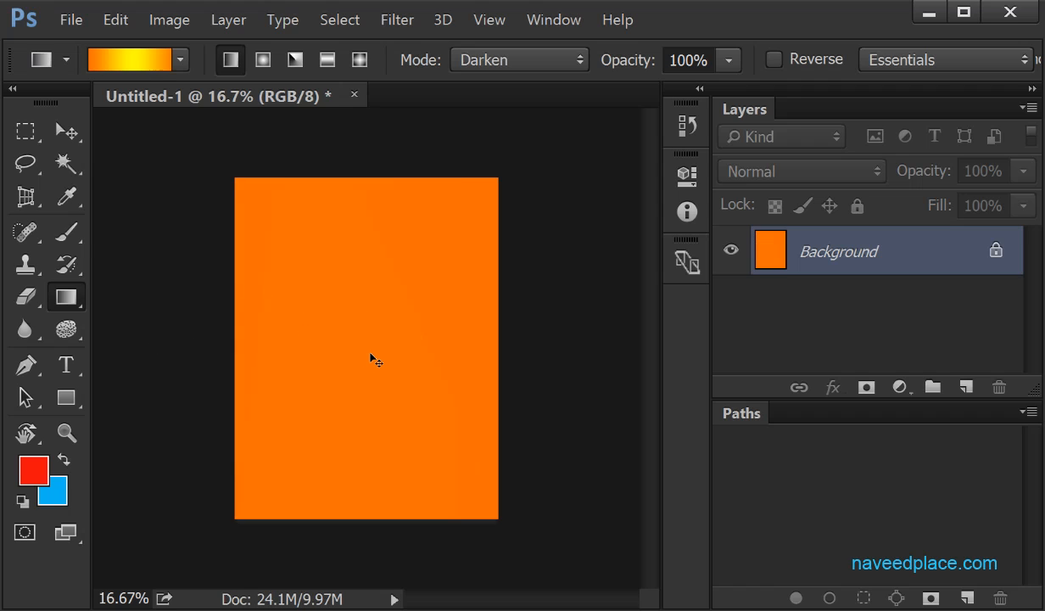
Undo the repeated gradient applications back to the single orange-yellow-orange band.
{"action": "key", "text": "ctrl+alt+z"}
{"action": "key", "text": "ctrl+alt+z"}
{"action": "key", "text": "ctrl+alt+z"}
{"action": "key", "text": "ctrl+alt+z"}
{"action": "key", "text": "ctrl+alt+z"}
{"action": "key", "text": "ctrl+alt+z"}
{"action": "key", "text": "ctrl+alt+z"}
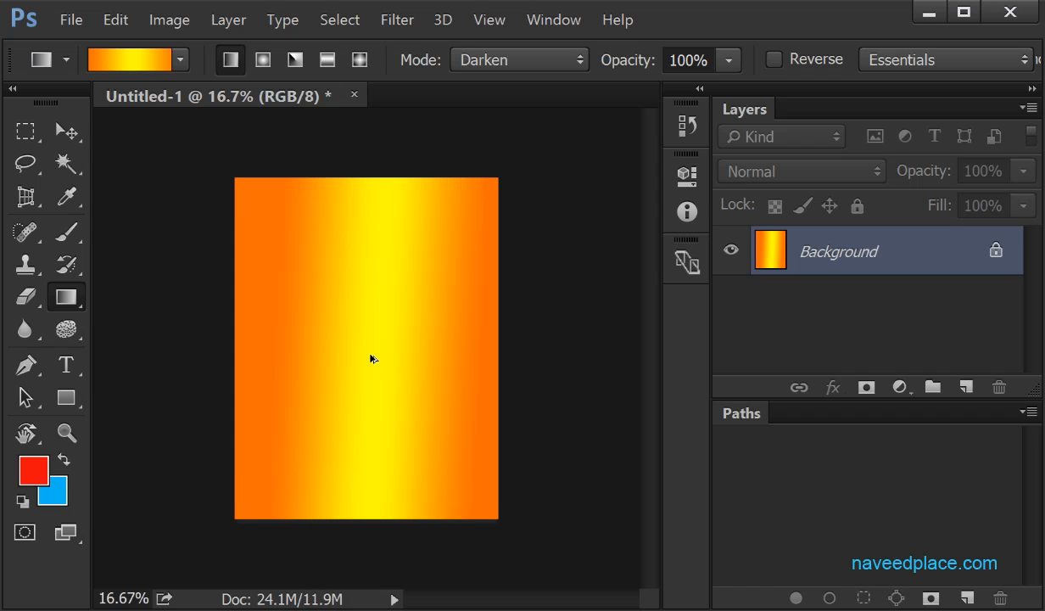
Redo the orange-yellow-orange gradient over the canvas, and apply the blue-red-yellow gradient horizontally across it in Darken mode.
{"action": "key", "text": "ctrl+alt+z"}
{"action": "left_click_drag", "start_coordinate": [289, 343], "coordinate": [446, 348]}
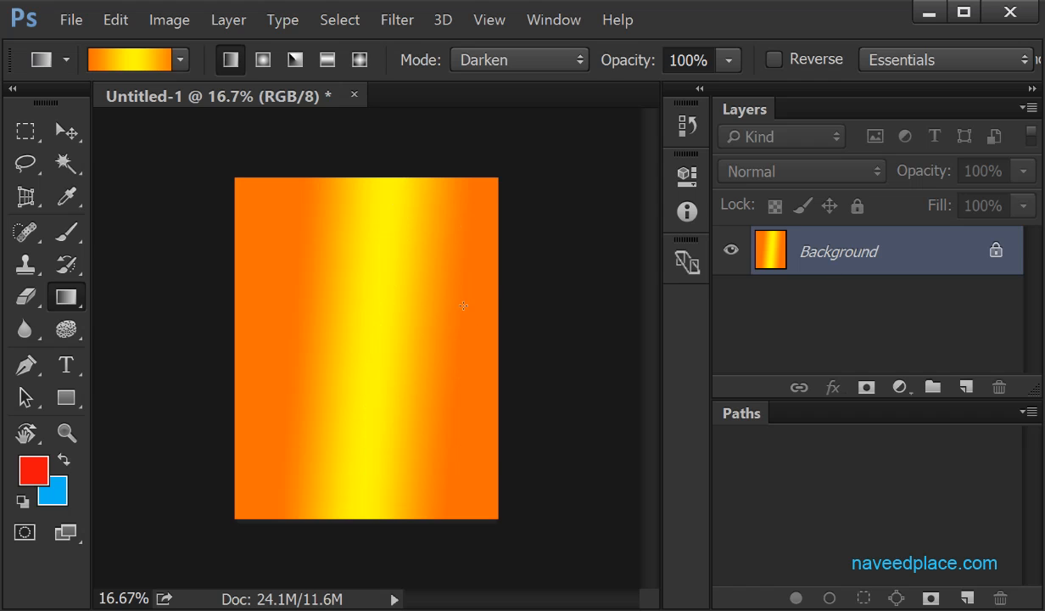
{"action": "left_click", "coordinate": [179, 67]}
{"action": "left_click", "coordinate": [255, 118]}
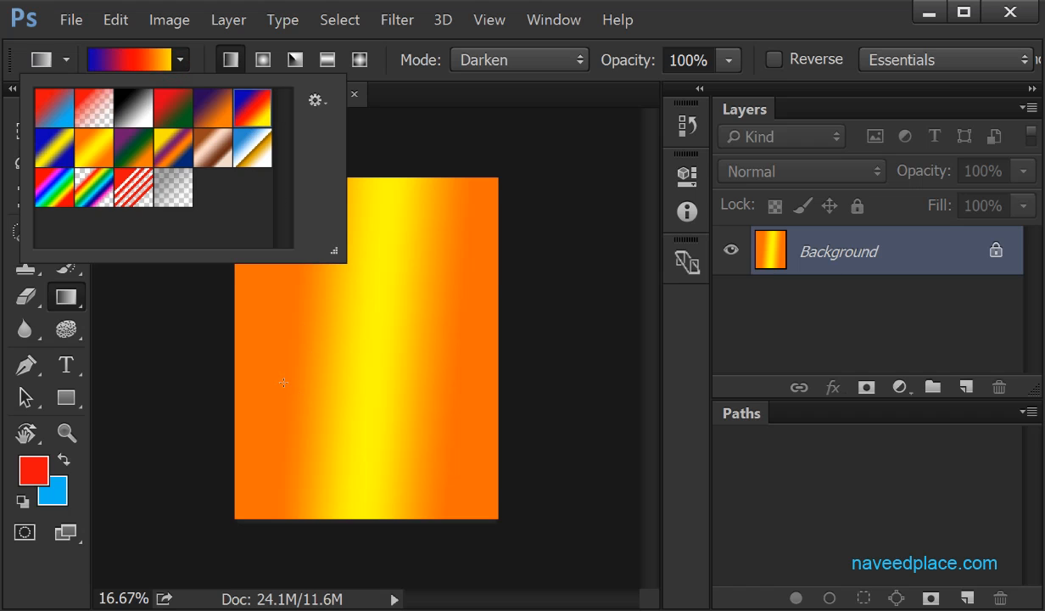
{"action": "left_click", "coordinate": [251, 348]}
{"action": "left_click_drag", "start_coordinate": [251, 347], "coordinate": [494, 349]}
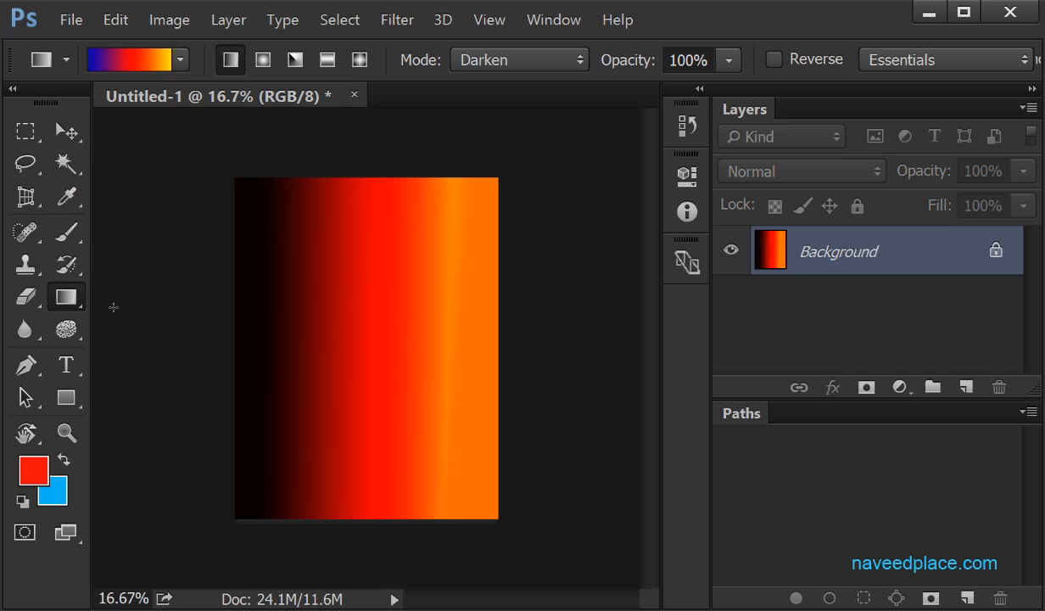
Compare several gradient presets, return to the blue-red-yellow one, and apply it over a short horizontal distance on the canvas.
{"action": "right_click", "coordinate": [61, 296]}
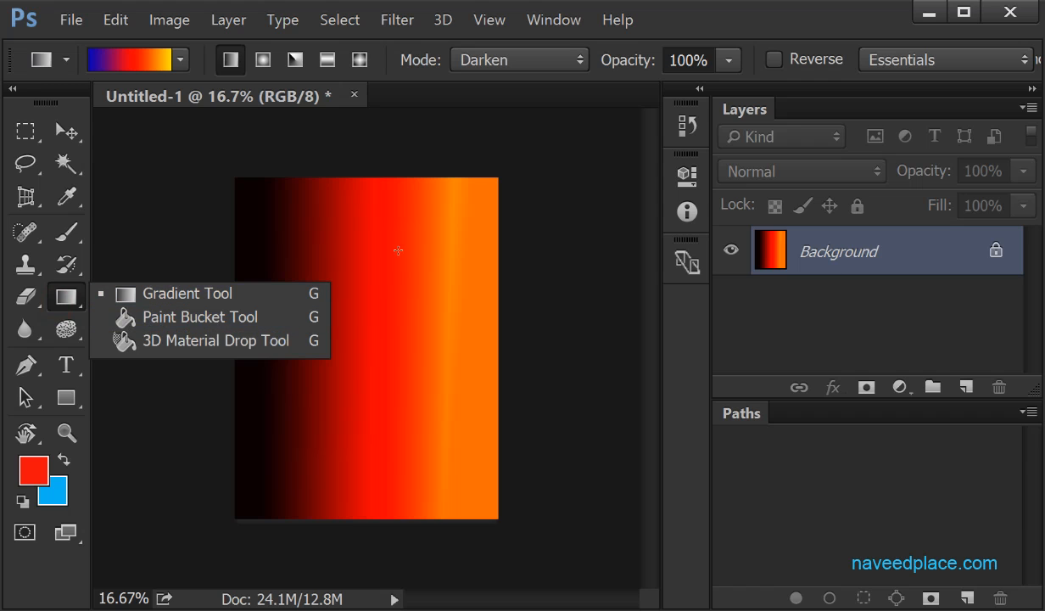
{"action": "left_click", "coordinate": [178, 61]}
{"action": "left_click", "coordinate": [65, 156]}
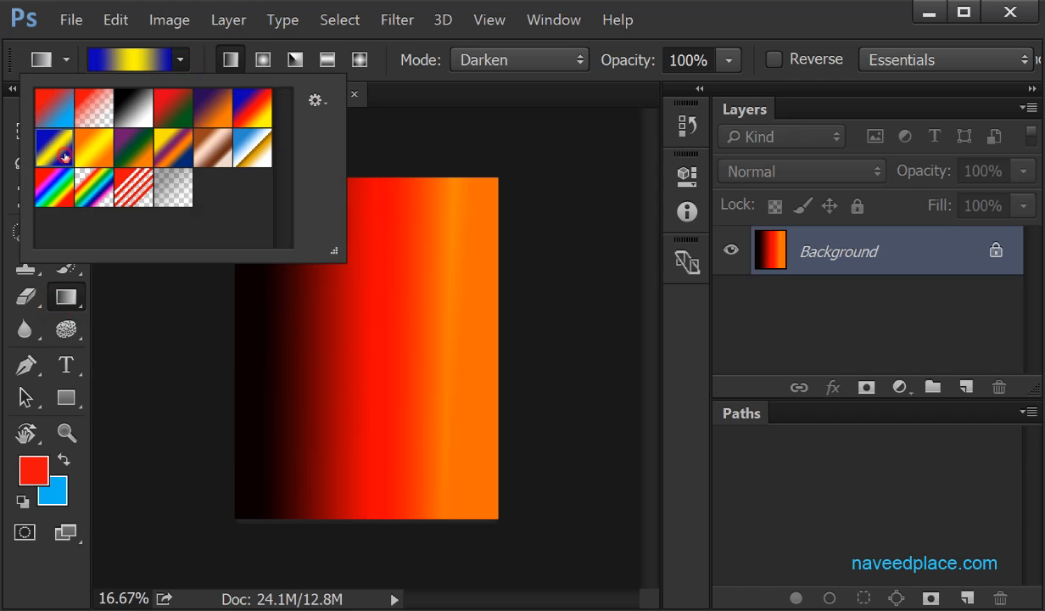
{"action": "left_click", "coordinate": [55, 187]}
{"action": "left_click", "coordinate": [133, 186]}
{"action": "left_click", "coordinate": [229, 142]}
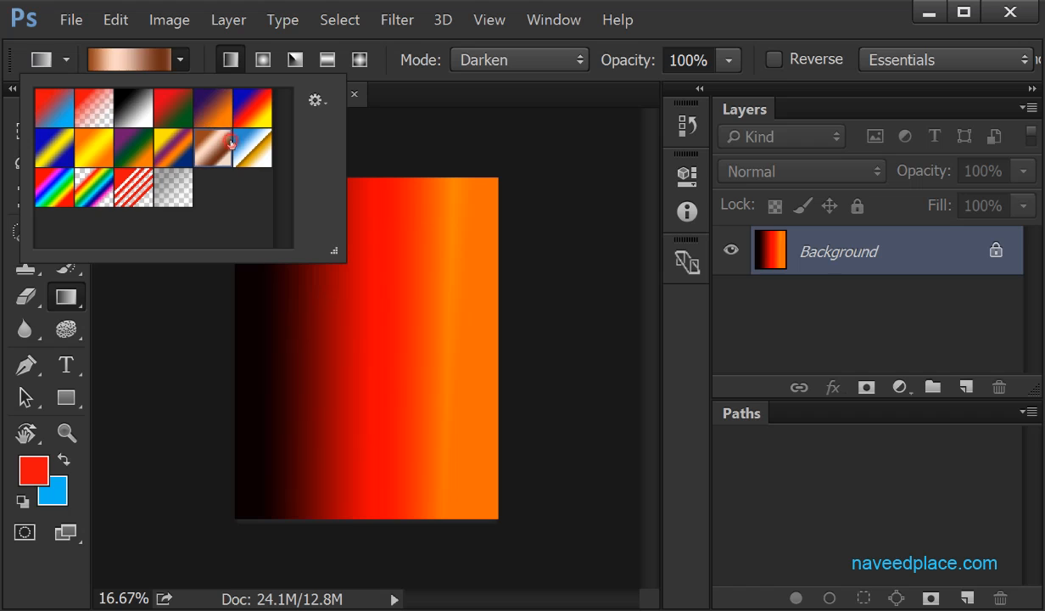
{"action": "left_click", "coordinate": [248, 110]}
{"action": "left_click", "coordinate": [303, 353]}
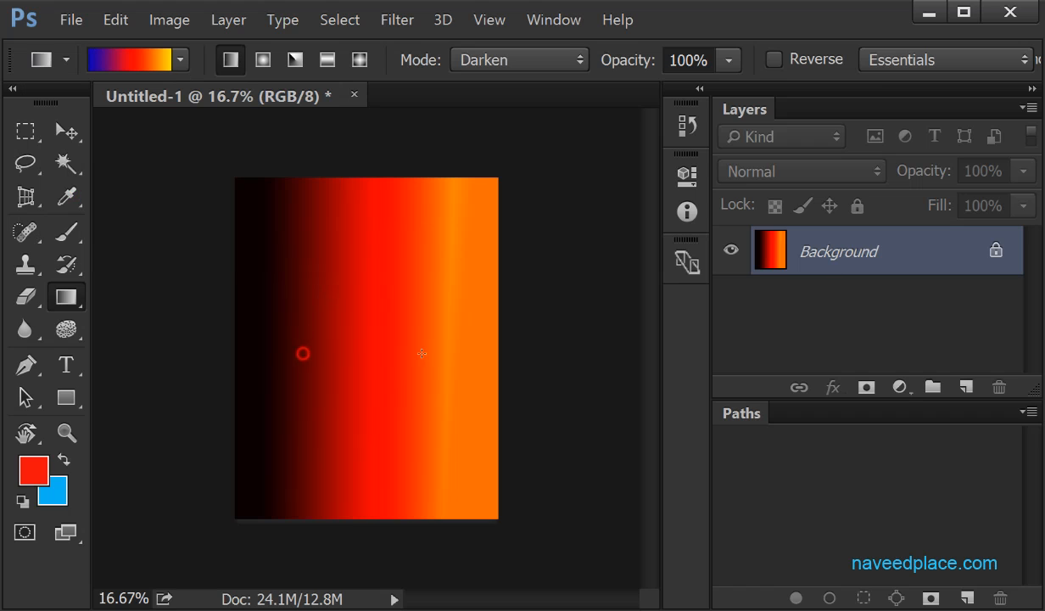
{"action": "left_click_drag", "start_coordinate": [380, 353], "coordinate": [379, 353]}
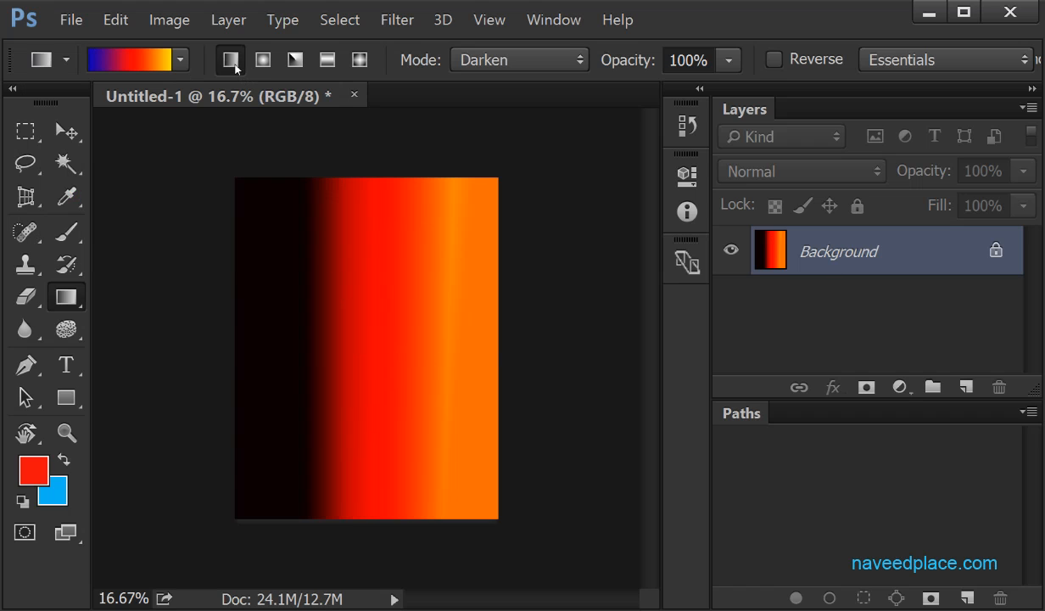
Apply the blue-red-yellow gradient in the reflected style twice, along opposite diagonals of the canvas.
{"action": "left_click", "coordinate": [263, 59]}
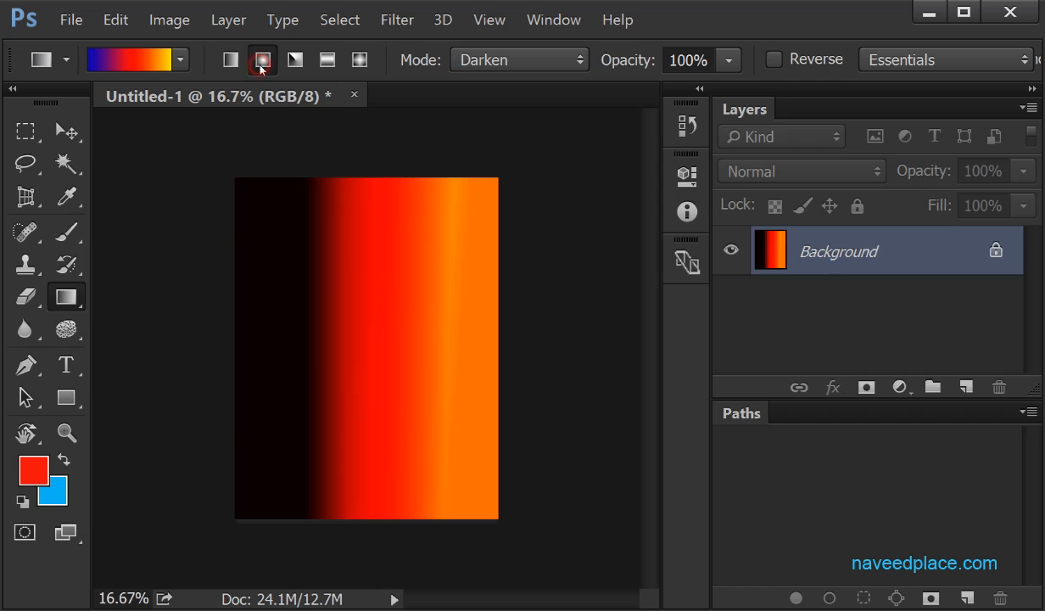
{"action": "left_click", "coordinate": [327, 60]}
{"action": "left_click_drag", "start_coordinate": [308, 259], "coordinate": [450, 379]}
{"action": "left_click_drag", "start_coordinate": [364, 363], "coordinate": [499, 286]}
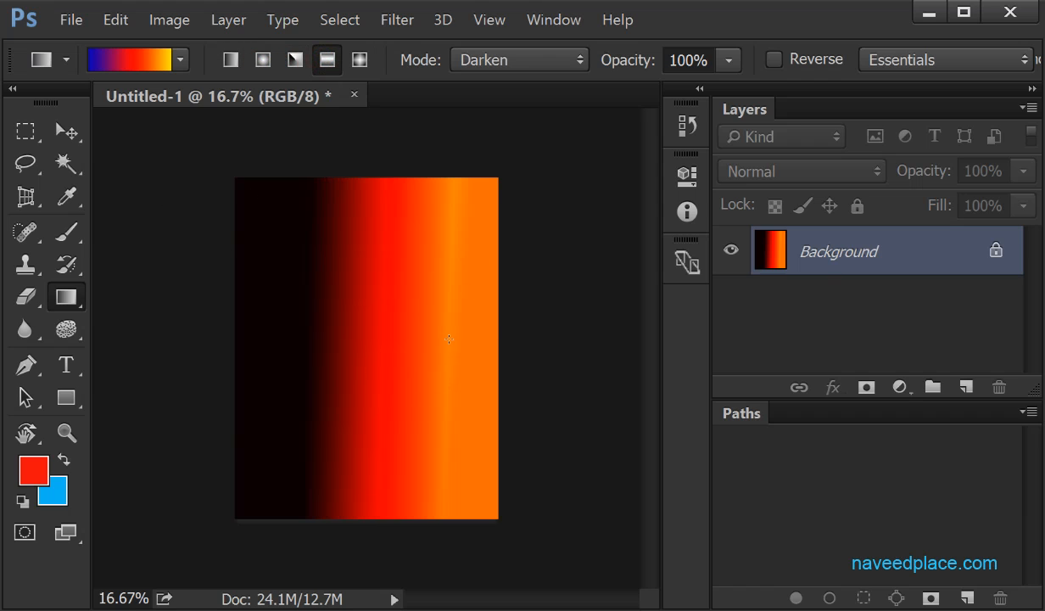
Add a new layer with the Background layer hidden, and try a reflected gradient horizontally across it, undoing the fill.
{"action": "left_click", "coordinate": [966, 386]}
{"action": "left_click", "coordinate": [735, 302]}
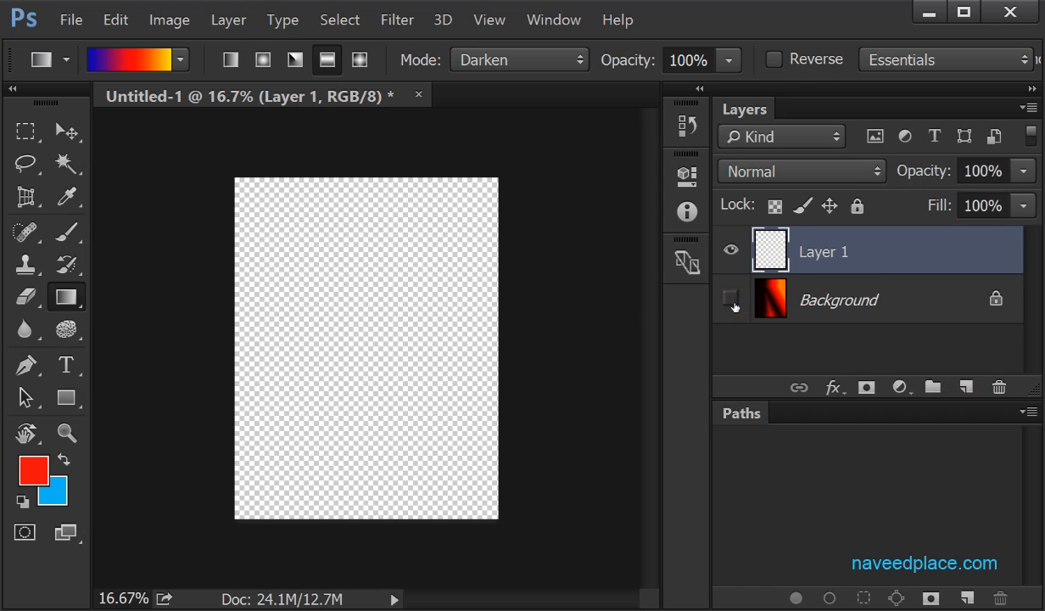
{"action": "left_click_drag", "start_coordinate": [294, 316], "coordinate": [455, 325]}
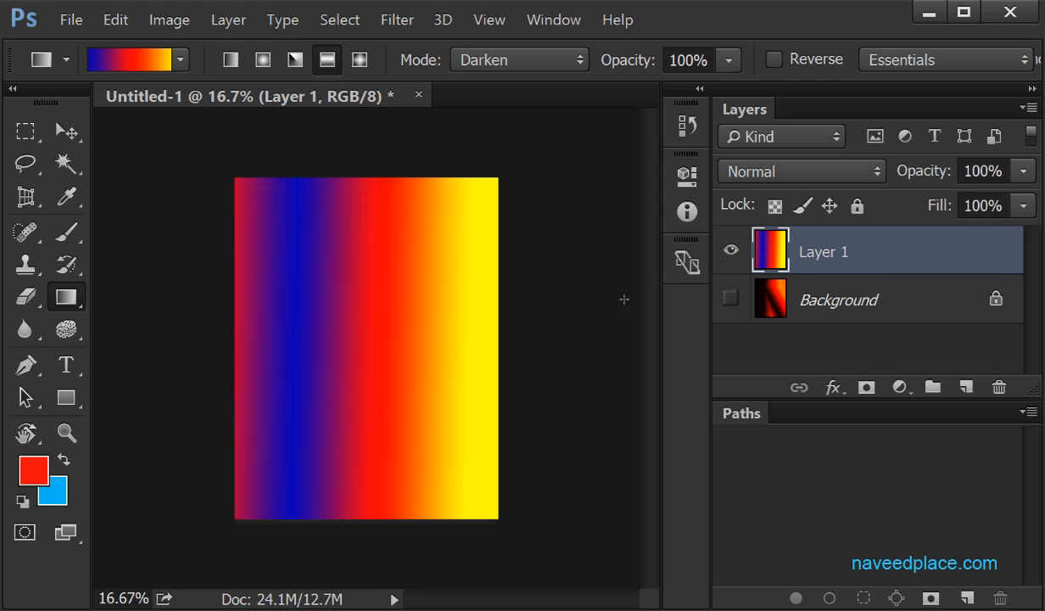
{"action": "key", "text": "ctrl+z"}
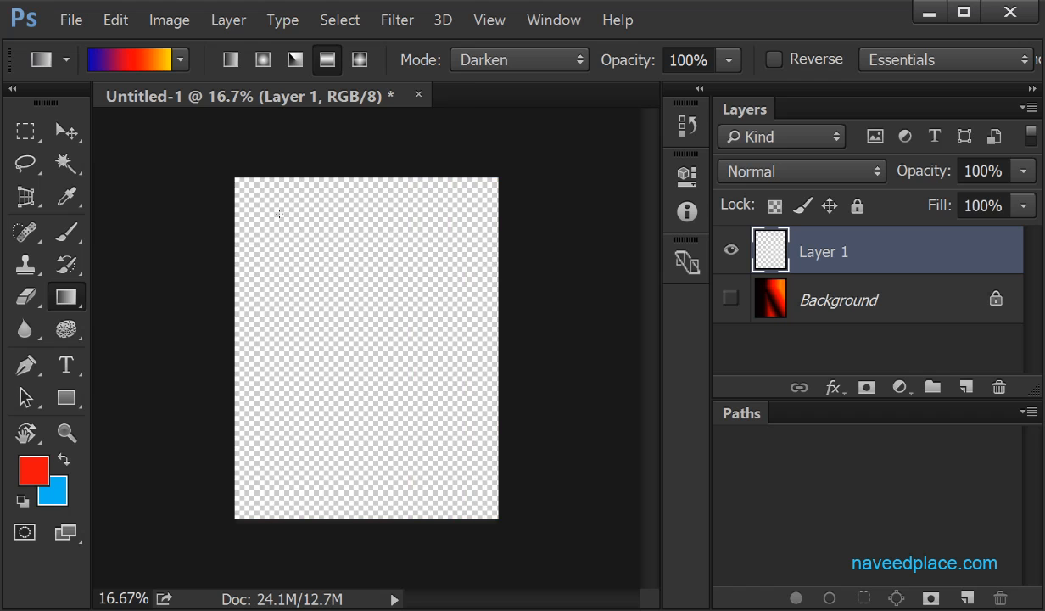
Try a radial and an angle blue-red-yellow gradient on the empty Layer 1, undoing each one.
{"action": "left_click", "coordinate": [263, 61]}
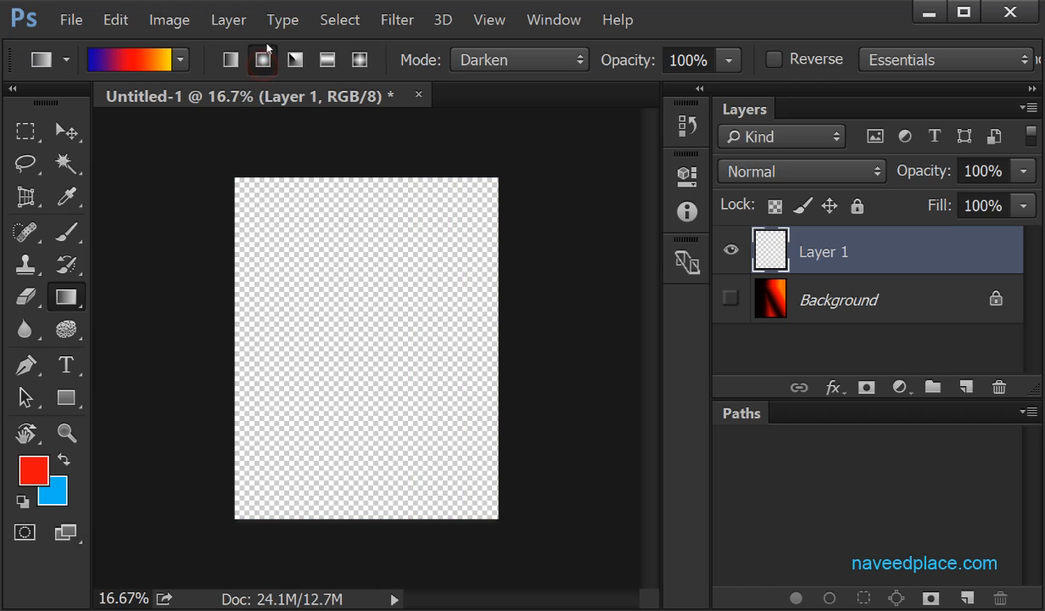
{"action": "left_click_drag", "start_coordinate": [280, 338], "coordinate": [450, 327]}
{"action": "left_click", "coordinate": [295, 59]}
{"action": "key", "text": "ctrl+z"}
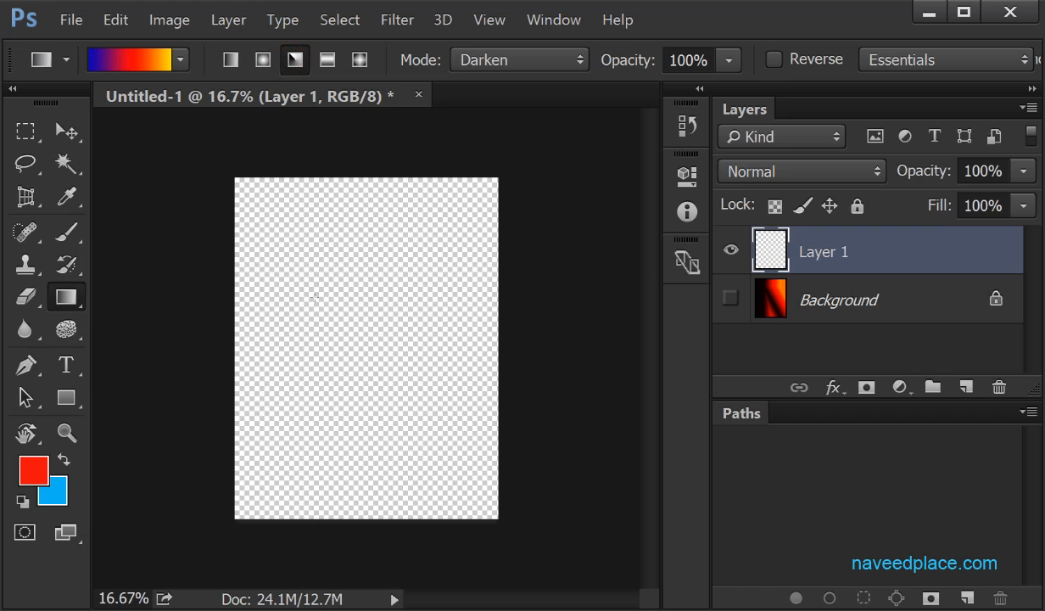
{"action": "left_click_drag", "start_coordinate": [286, 341], "coordinate": [408, 341]}
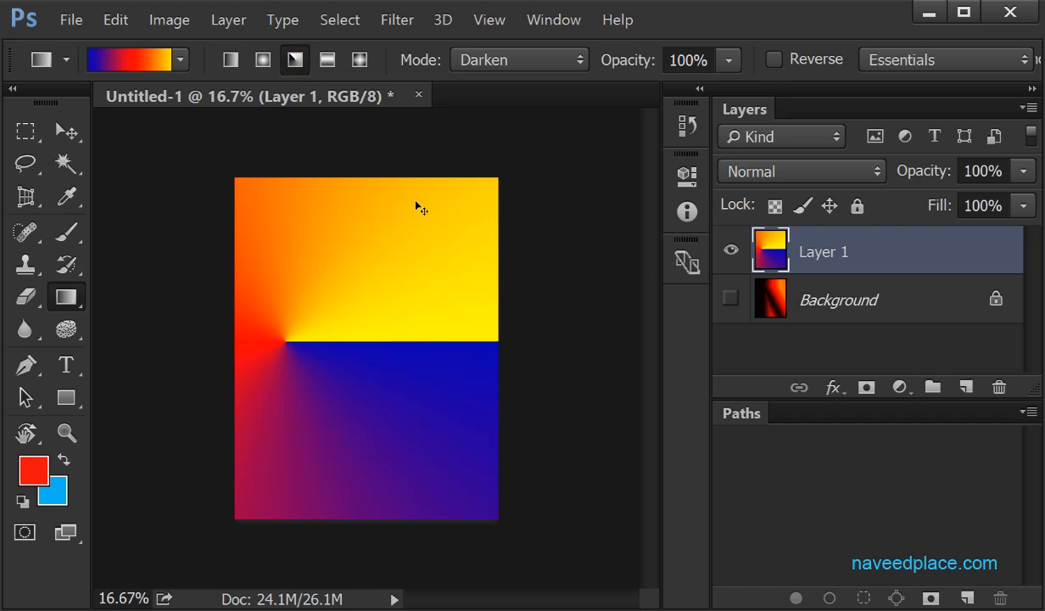
{"action": "key", "text": "ctrl+z"}
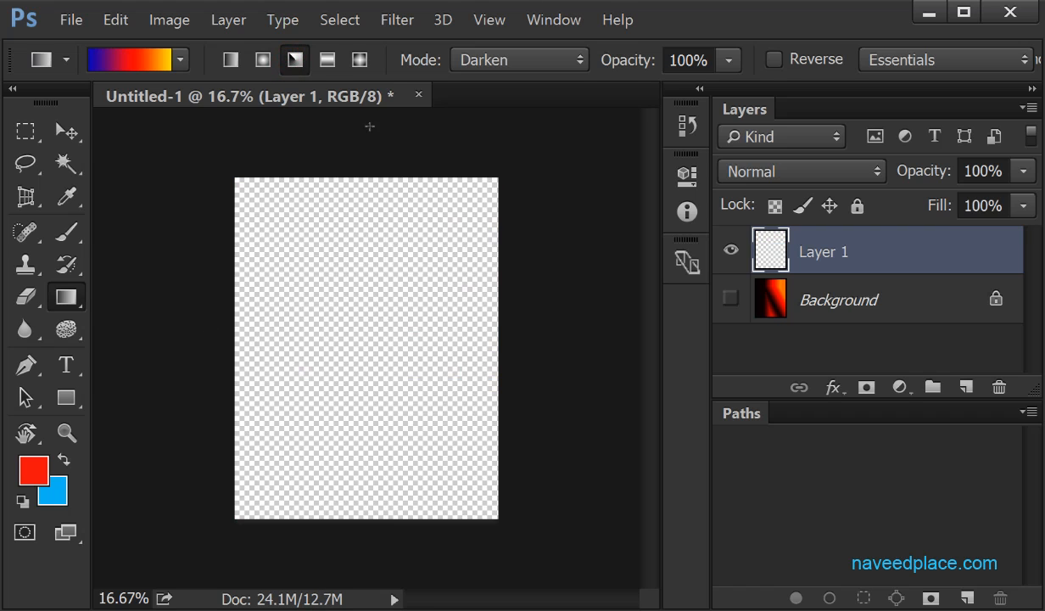
Try a reflected and a diamond blue-red-yellow gradient on the empty Layer 1, undoing each one.
{"action": "left_click", "coordinate": [327, 60]}
{"action": "left_click_drag", "start_coordinate": [270, 370], "coordinate": [395, 367]}
{"action": "key", "text": "ctrl+z"}
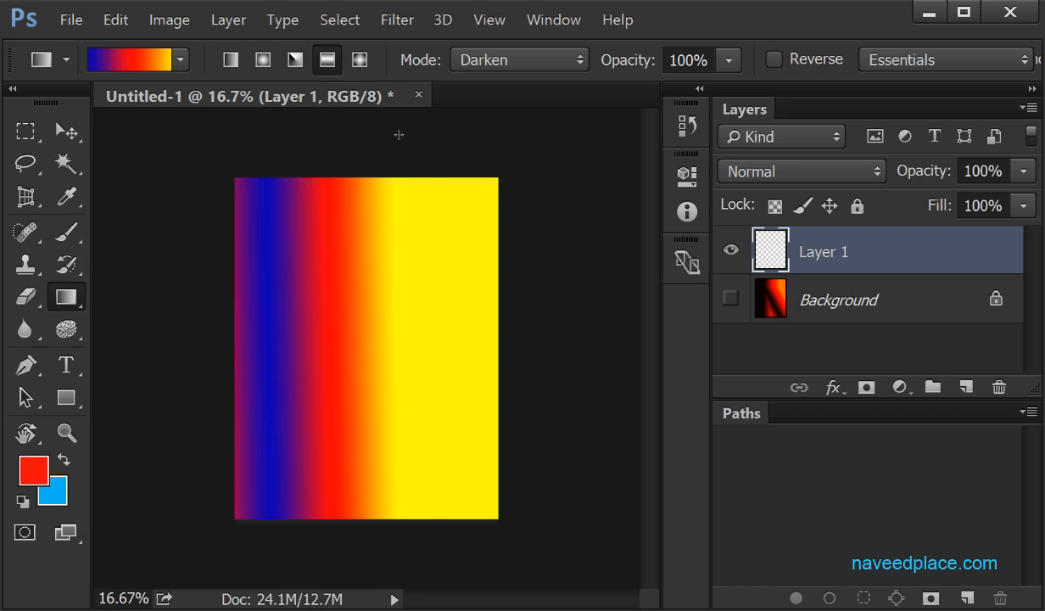
{"action": "left_click", "coordinate": [360, 60]}
{"action": "left_click_drag", "start_coordinate": [281, 302], "coordinate": [476, 297]}
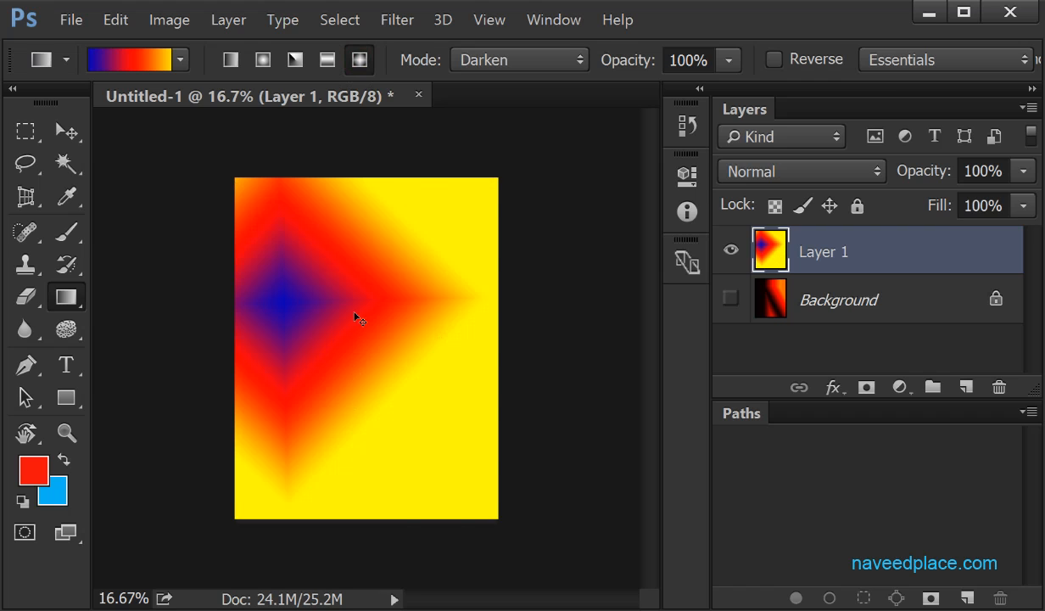
{"action": "key", "text": "ctrl+z"}
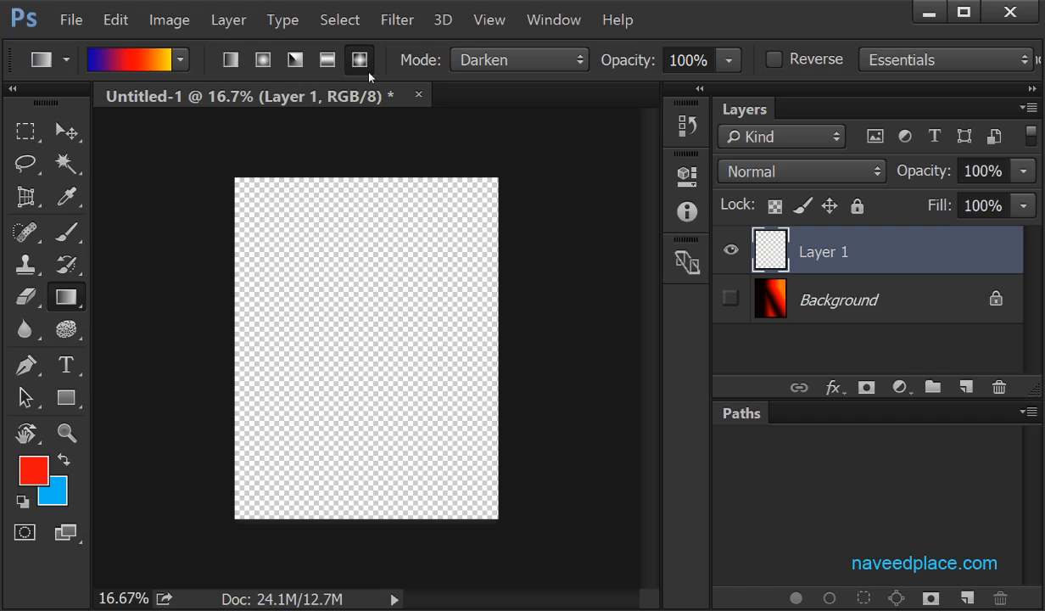
Try a diamond gradient at 100% opacity and another at 28% on Layer 1, and undo both.
{"action": "left_click_drag", "start_coordinate": [390, 288], "coordinate": [484, 288]}
{"action": "left_click", "coordinate": [728, 61]}
{"action": "left_click_drag", "start_coordinate": [726, 84], "coordinate": [640, 87]}
{"action": "left_click", "coordinate": [410, 321]}
{"action": "key", "text": "ctrl+z"}
{"action": "key", "text": "ctrl+z"}
{"action": "key", "text": "ctrl+z"}
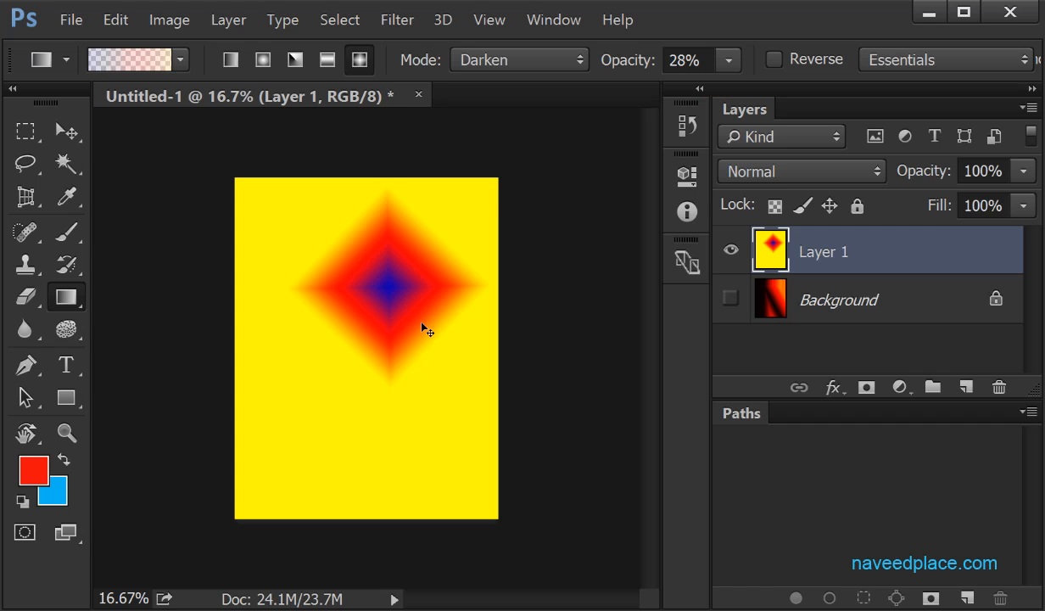
{"action": "key", "text": "ctrl+alt+z"}
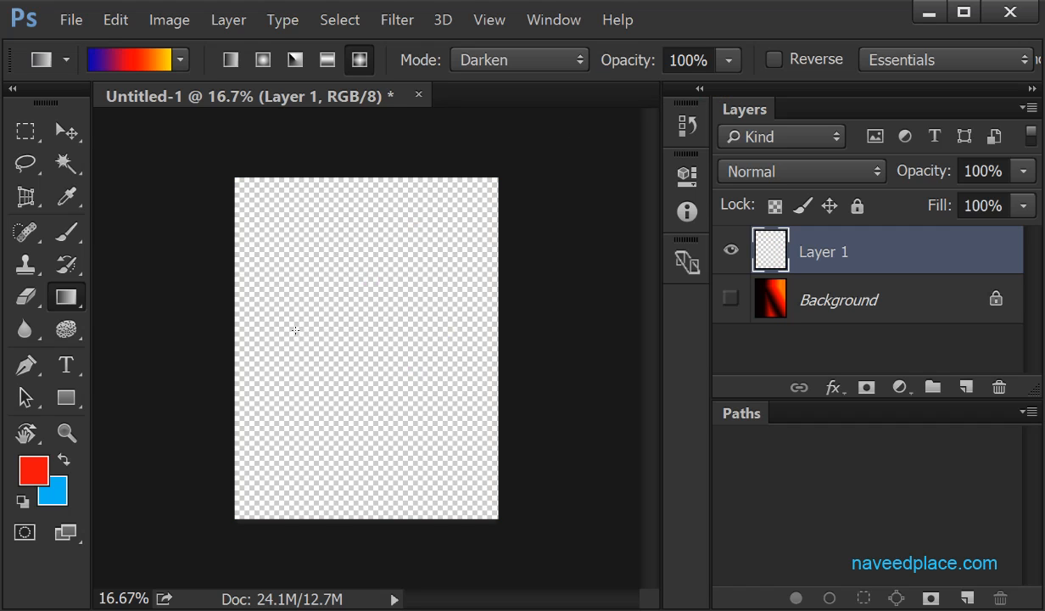
Set the gradient opacity to 31% and apply a diamond gradient from the left side of Layer 1 towards its right.
{"action": "left_click", "coordinate": [727, 61]}
{"action": "left_click_drag", "start_coordinate": [725, 86], "coordinate": [642, 88]}
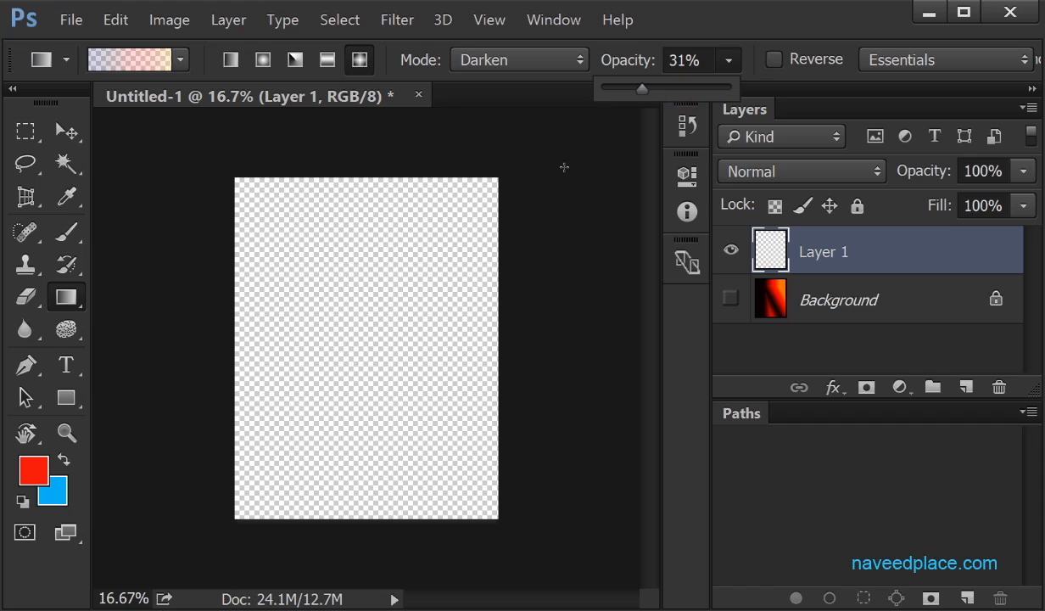
{"action": "left_click_drag", "start_coordinate": [266, 287], "coordinate": [417, 294]}
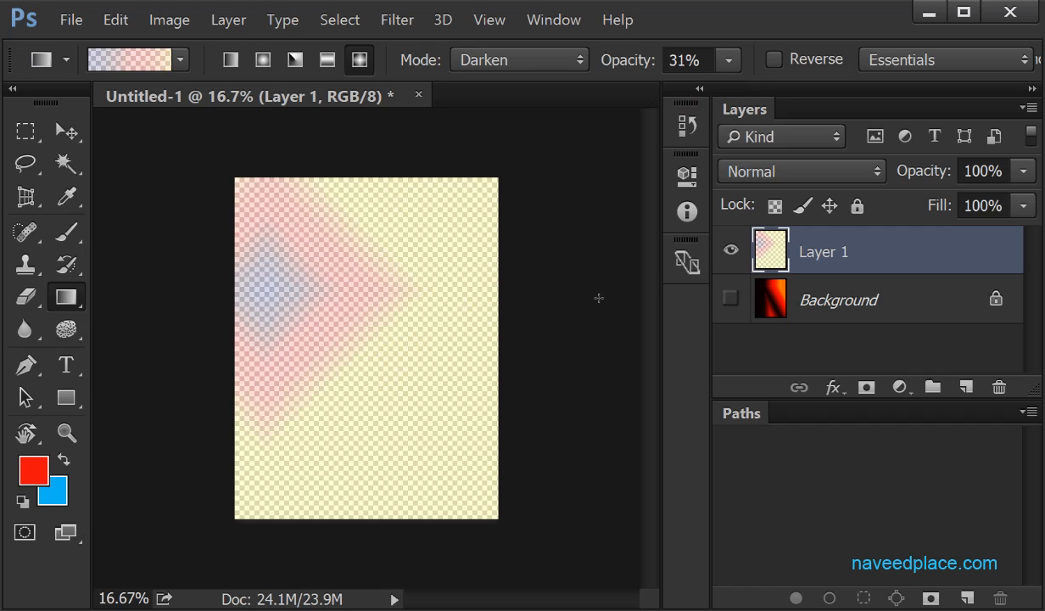
Set the gradient opacity to 100% and apply a second diamond gradient from the upper middle to the right edge of Layer 1.
{"action": "left_click", "coordinate": [728, 60]}
{"action": "left_click_drag", "start_coordinate": [728, 87], "coordinate": [816, 88]}
{"action": "left_click_drag", "start_coordinate": [388, 282], "coordinate": [501, 281]}
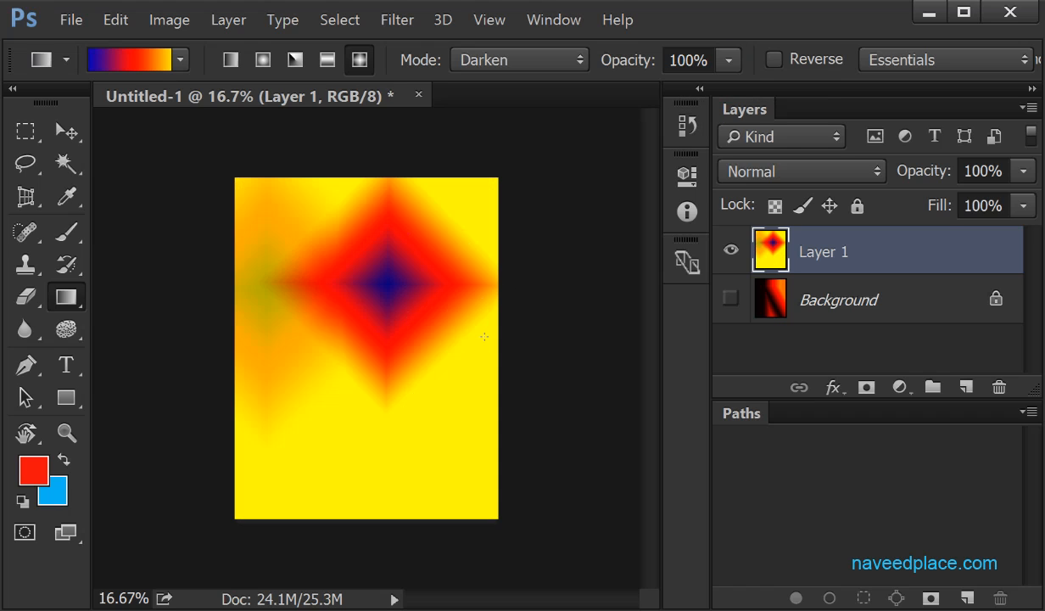
Set the gradient's blending mode to Color Burn and look through the layer's blending modes without changing them.
{"action": "left_click", "coordinate": [509, 60]}
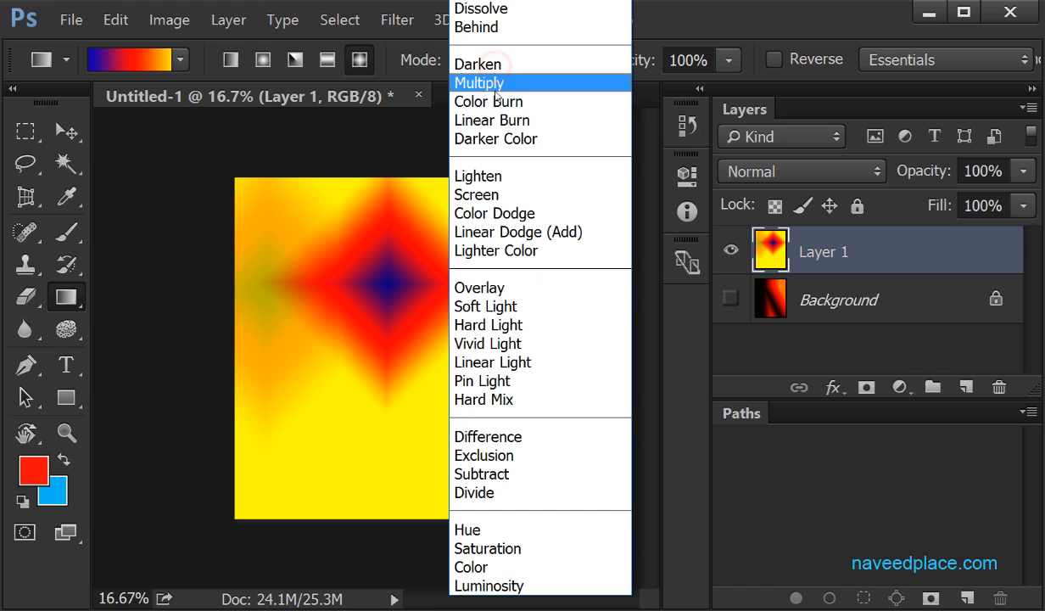
{"action": "left_click", "coordinate": [492, 101]}
{"action": "left_click", "coordinate": [516, 66]}
{"action": "left_click", "coordinate": [489, 268]}
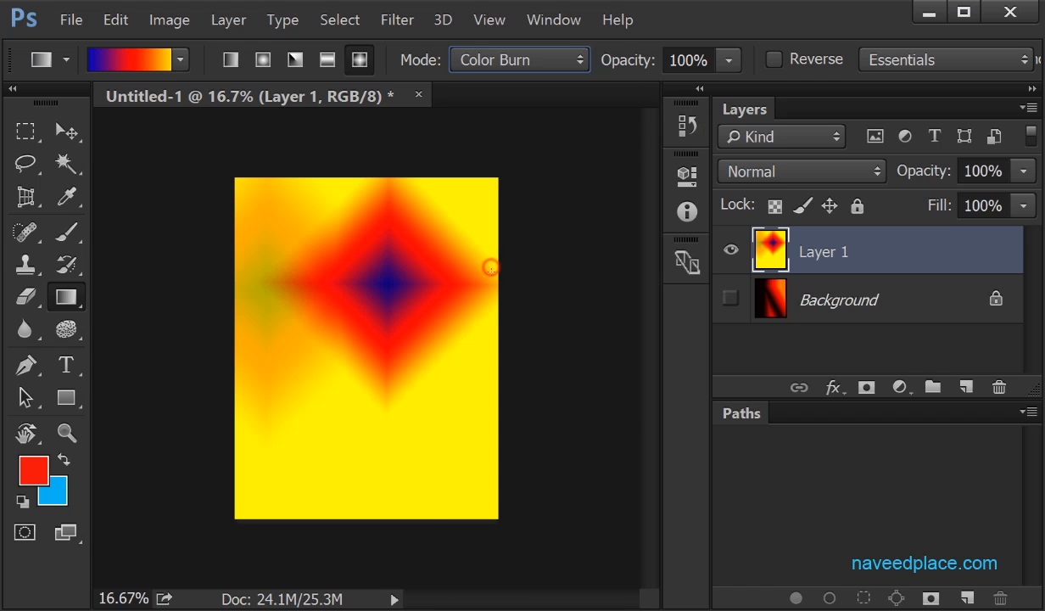
{"action": "left_click", "coordinate": [795, 170]}
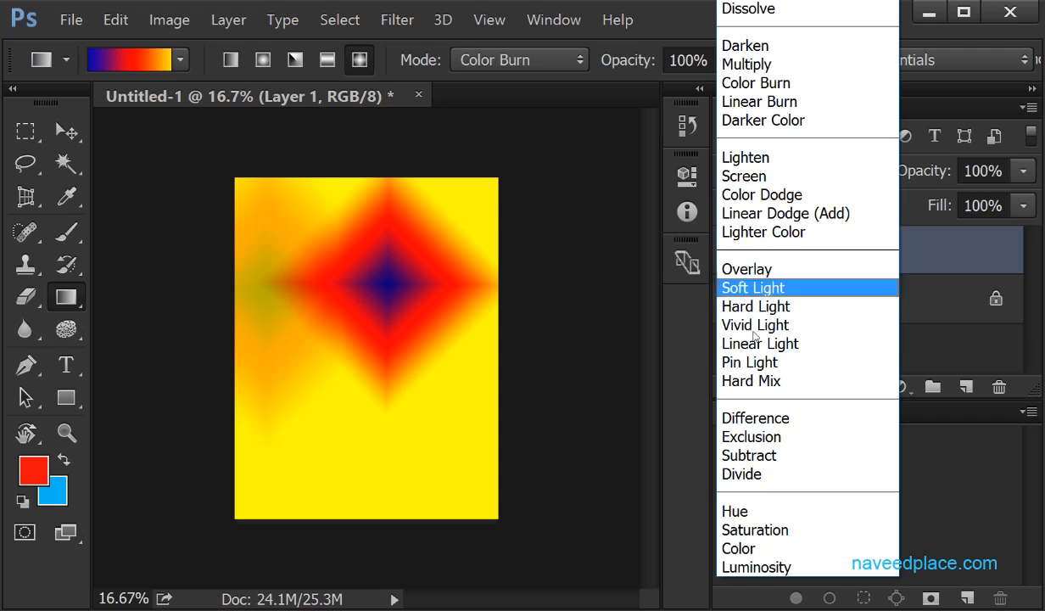
{"action": "left_click", "coordinate": [509, 68]}
Set the gradient's blending mode to Dissolve and review the other available gradient modes.
{"action": "left_click", "coordinate": [509, 59]}
{"action": "scroll", "coordinate": [509, 38], "scroll_direction": "down", "scroll_amount": 1}
{"action": "left_click", "coordinate": [509, 4]}
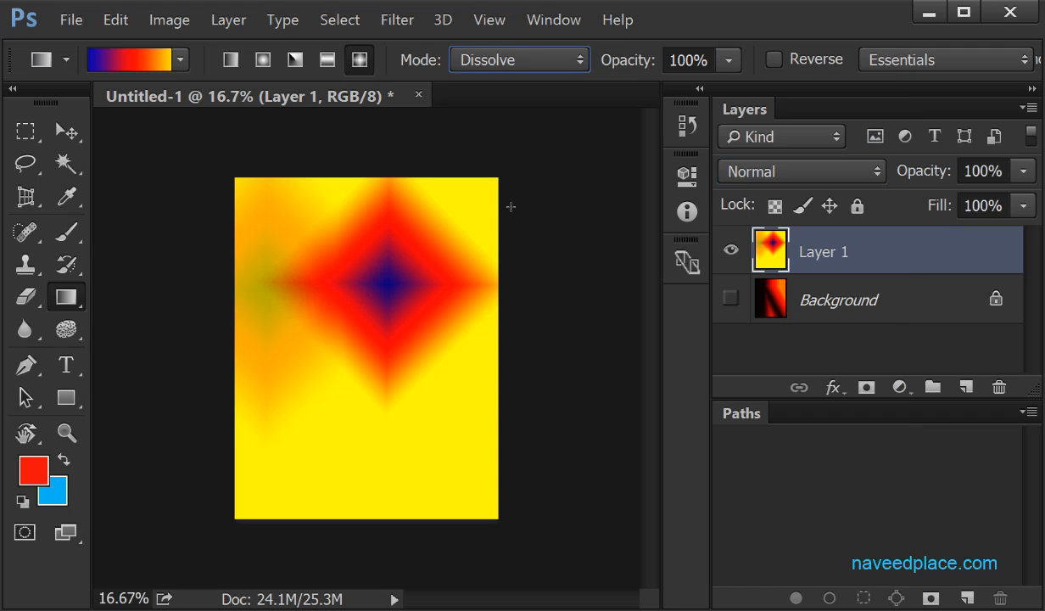
{"action": "left_click", "coordinate": [532, 60]}
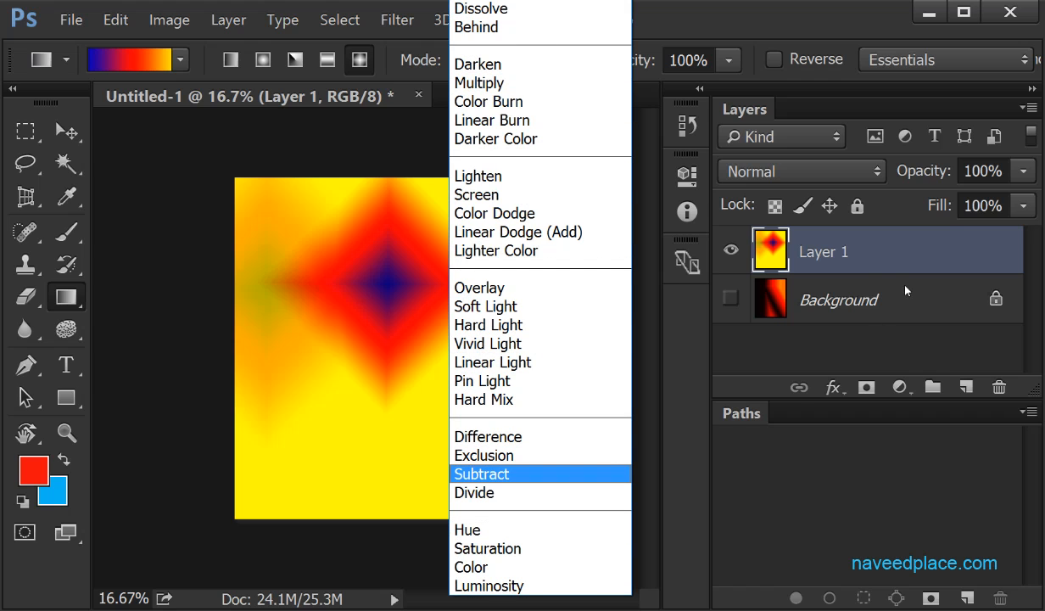
{"action": "left_click", "coordinate": [813, 373]}
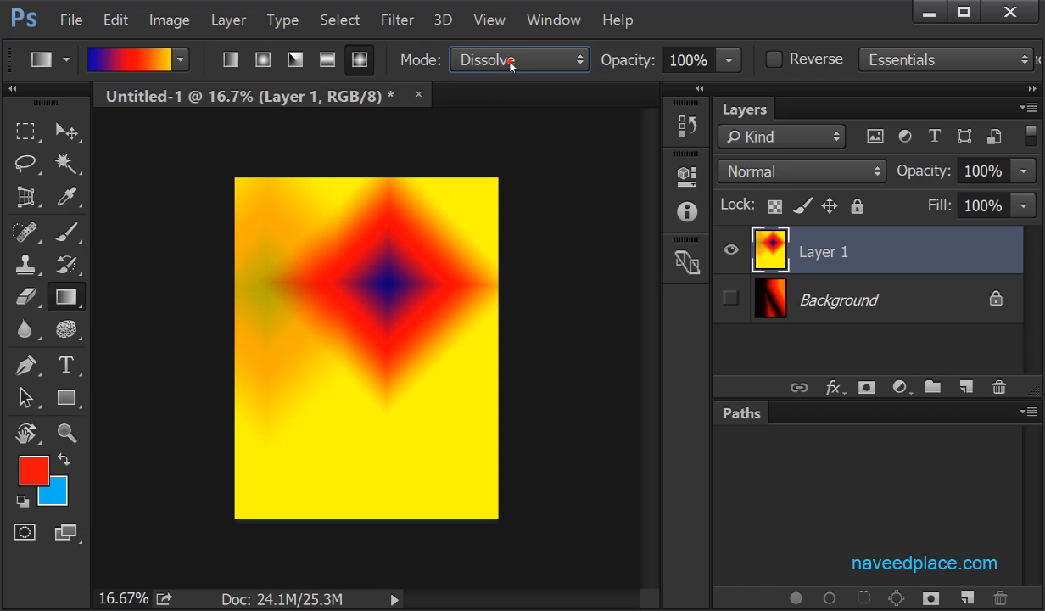
Set the gradient's blending mode to Normal and reselect the Gradient tool.
{"action": "left_click", "coordinate": [510, 63]}
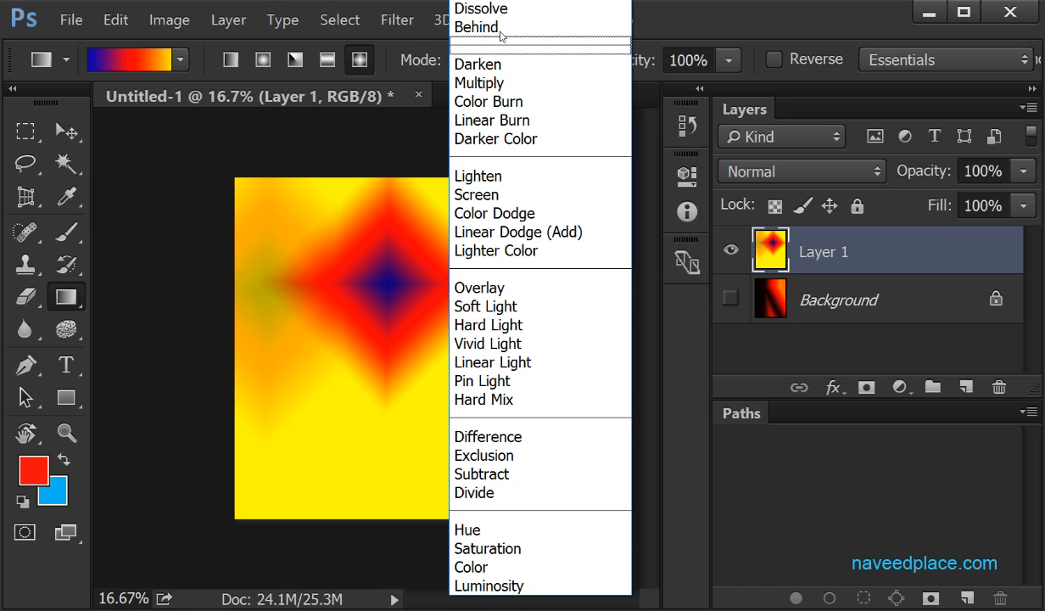
{"action": "left_click", "coordinate": [491, 10]}
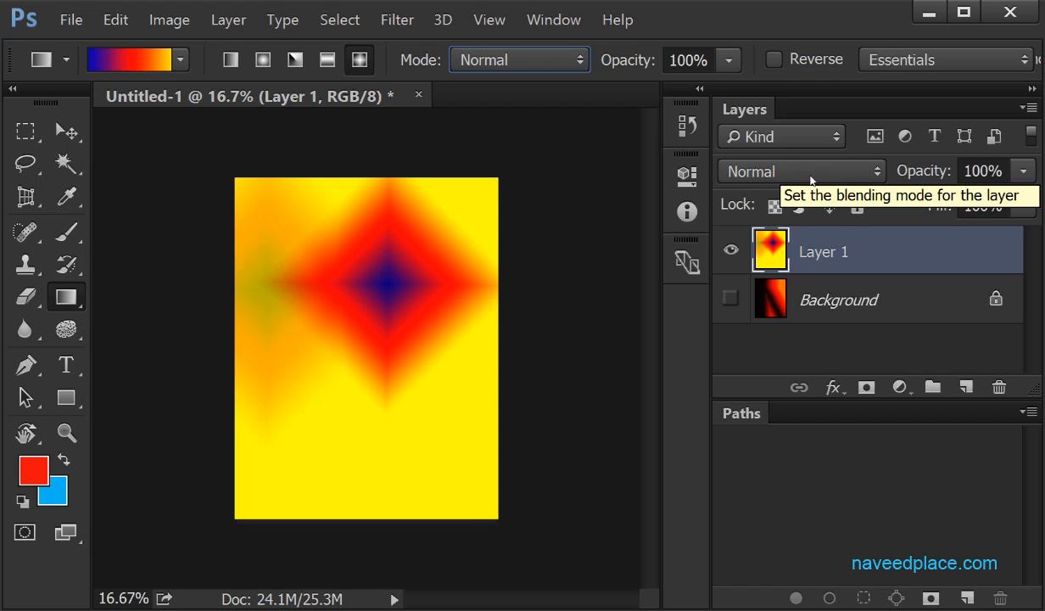
{"action": "right_click", "coordinate": [69, 292]}
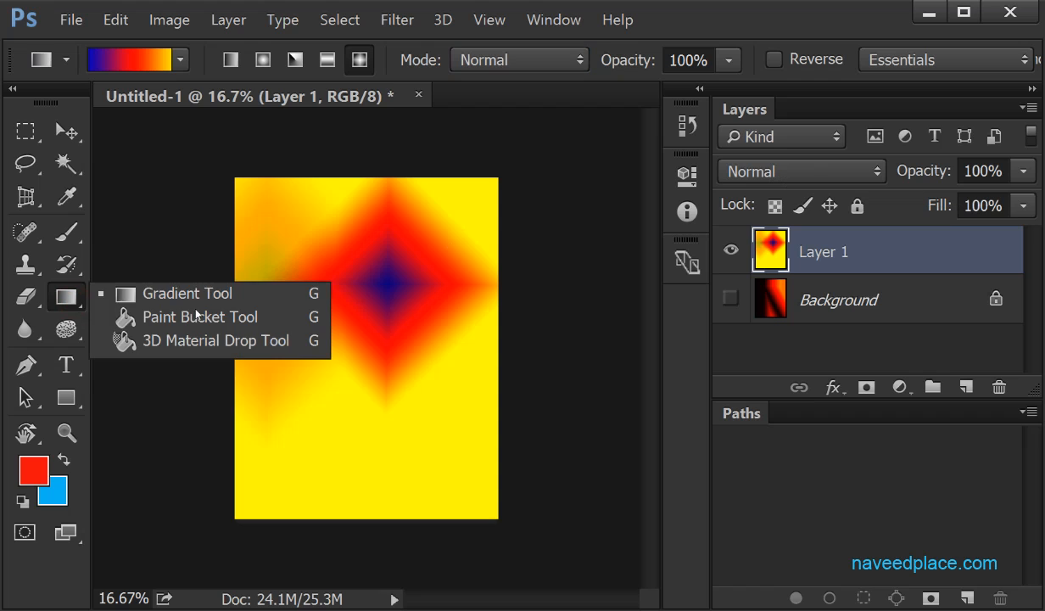
{"action": "left_click", "coordinate": [164, 296]}
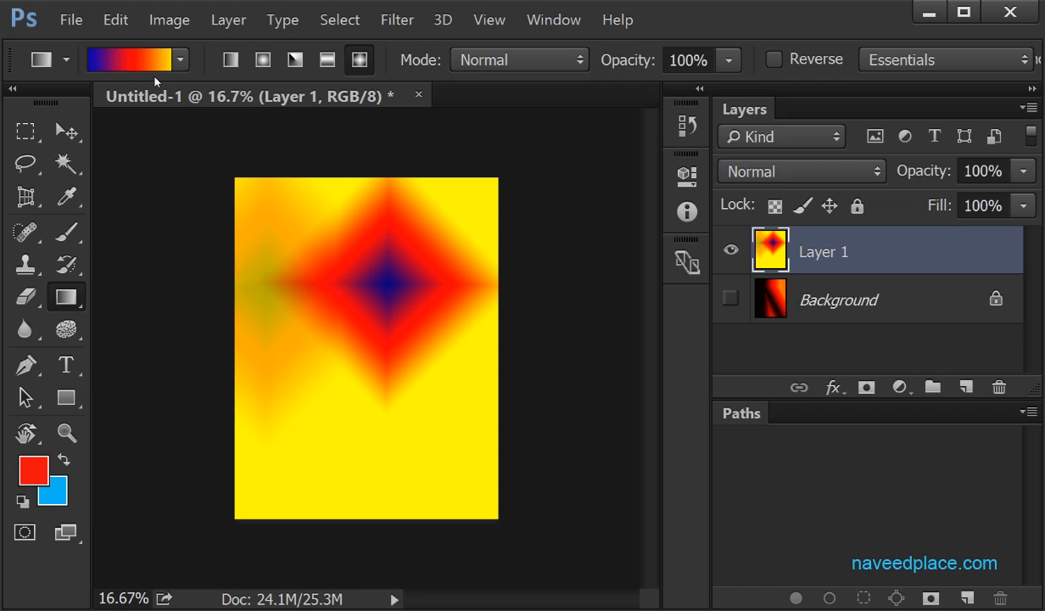
Replace the gradient presets with the Metals set.
{"action": "left_click", "coordinate": [180, 59]}
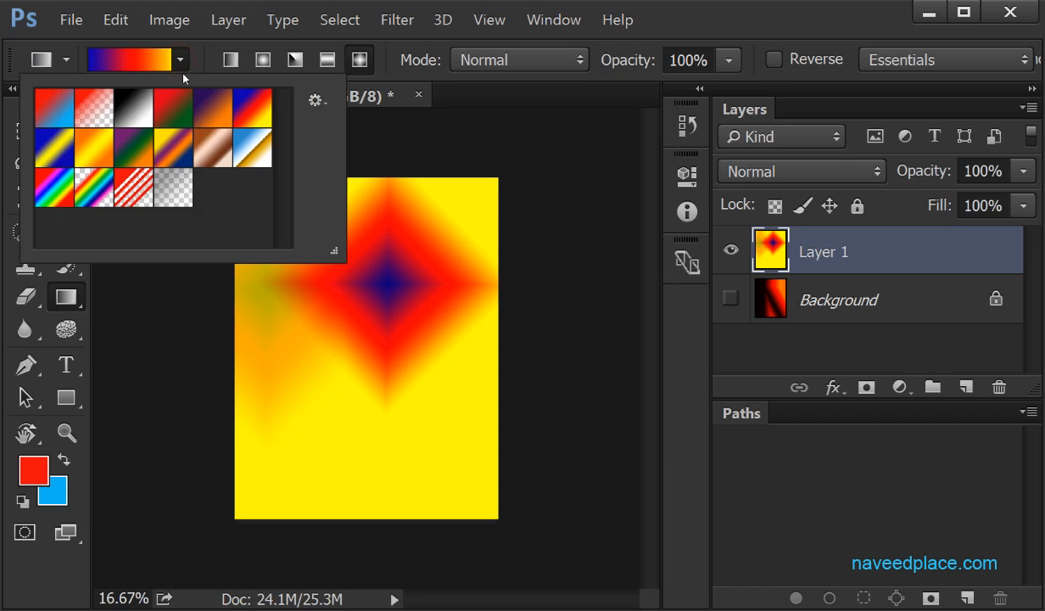
{"action": "left_click", "coordinate": [316, 101]}
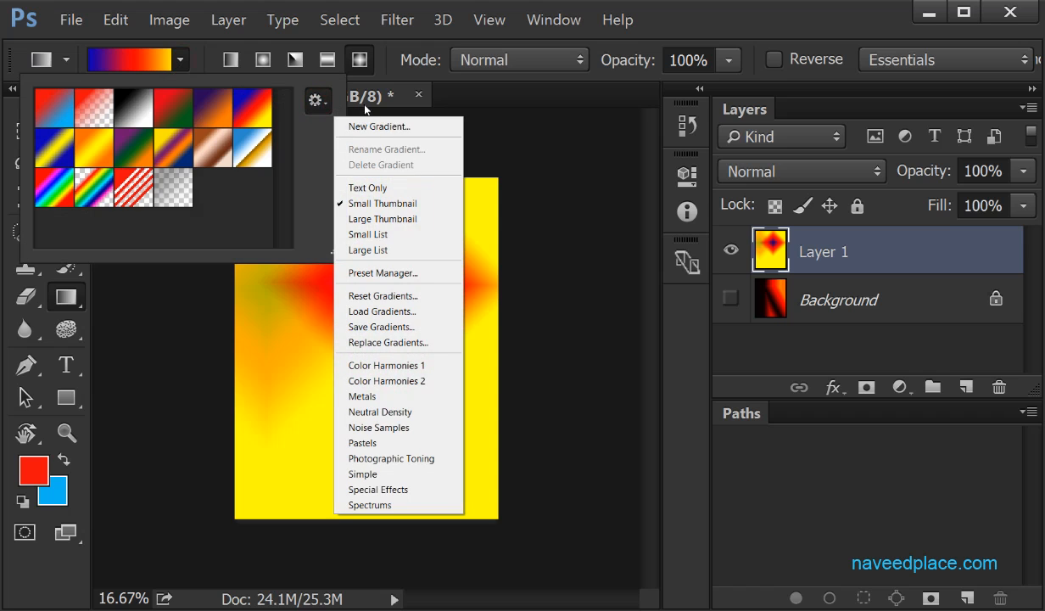
{"action": "left_click", "coordinate": [364, 396]}
{"action": "left_click", "coordinate": [458, 266]}
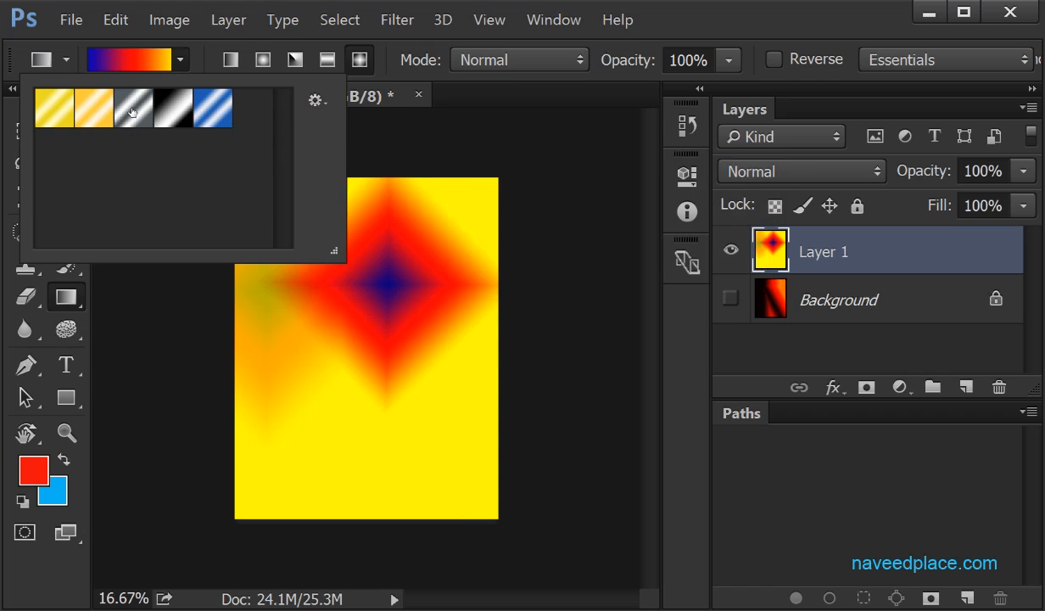
Replace the current gradient presets with the Photographic Toning set.
{"action": "left_click", "coordinate": [315, 104]}
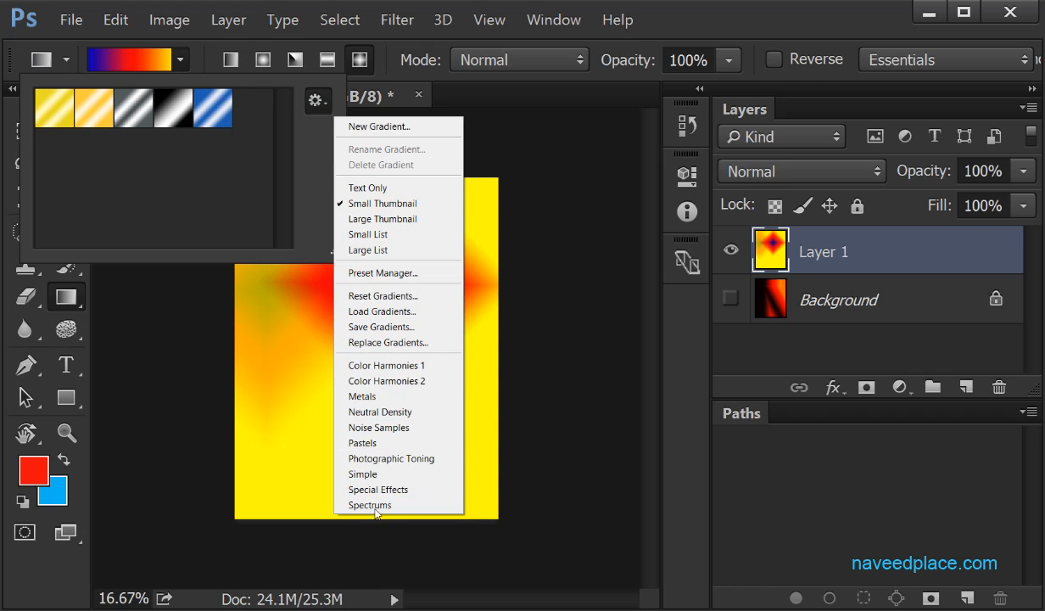
{"action": "left_click", "coordinate": [386, 458]}
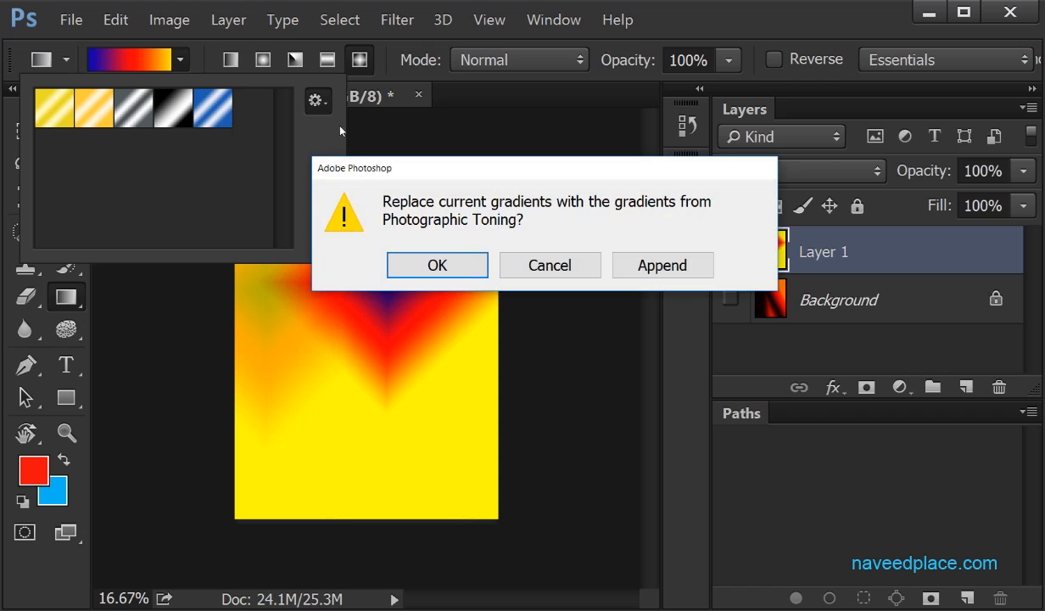
{"action": "left_click", "coordinate": [458, 266]}
{"action": "left_click", "coordinate": [315, 100]}
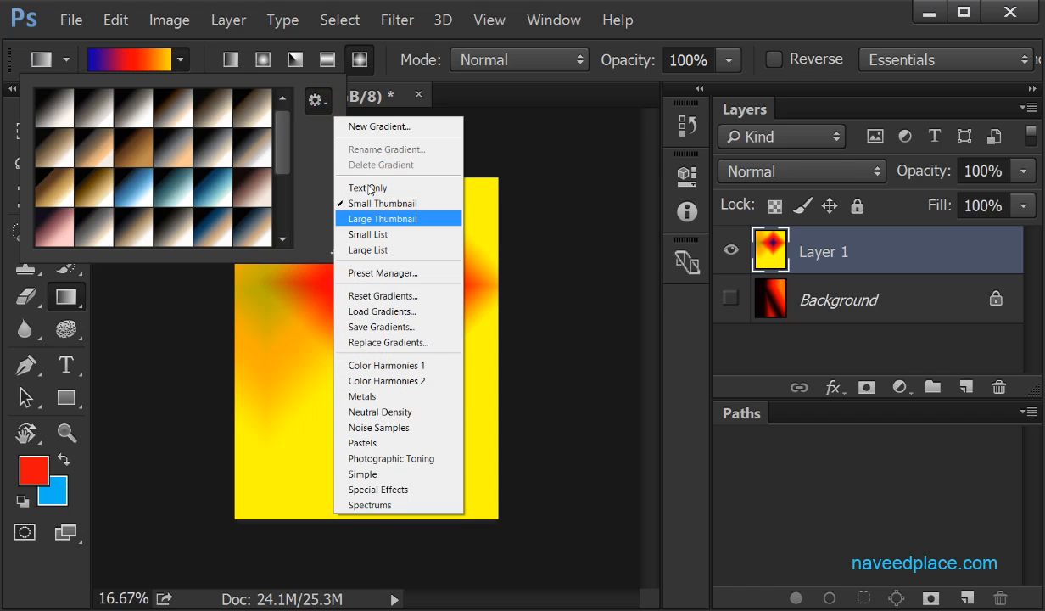
{"action": "left_click", "coordinate": [357, 126]}
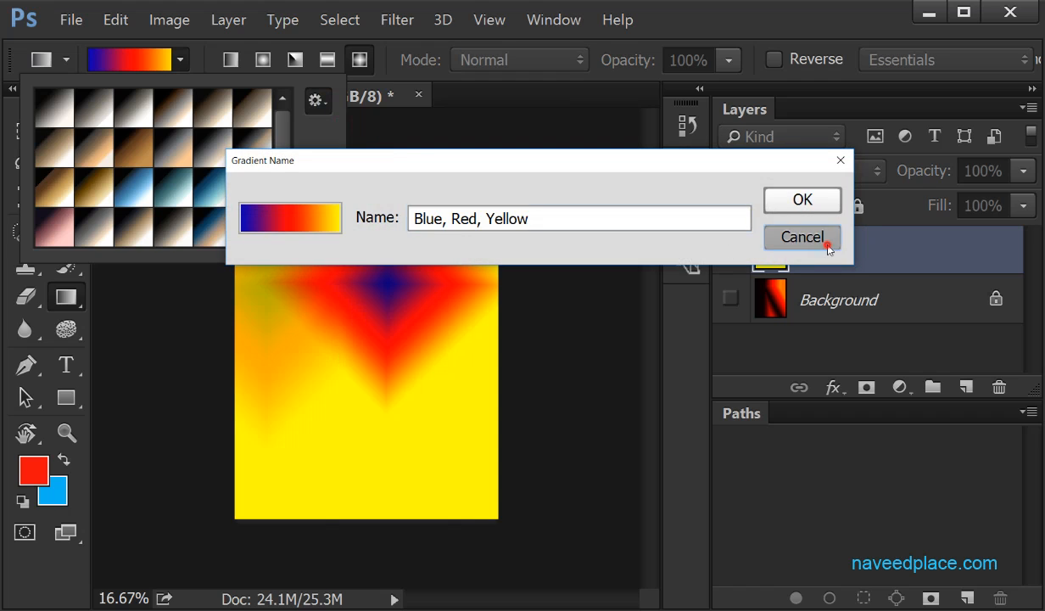
{"action": "left_click", "coordinate": [798, 236]}
{"action": "left_click", "coordinate": [567, 154]}
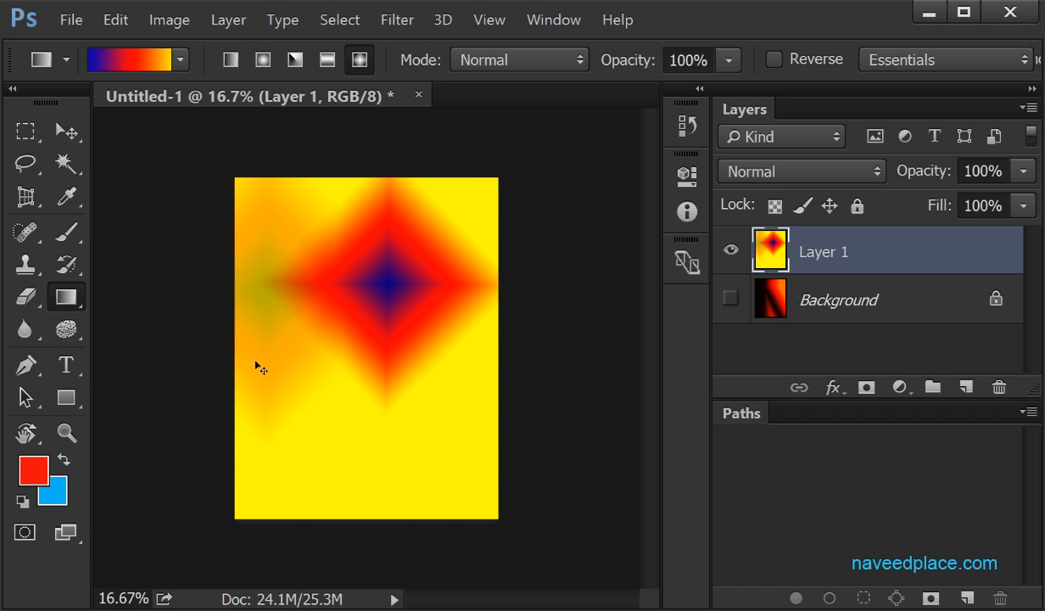
Step back through the history to undo the recent gradients and the creation of Layer 1.
{"action": "left_click_drag", "start_coordinate": [268, 288], "coordinate": [425, 364]}
{"action": "key", "text": "ctrl+alt+z"}
{"action": "key", "text": "ctrl+alt+z"}
{"action": "key", "text": "ctrl+alt+z"}
{"action": "key", "text": "ctrl+alt+z"}
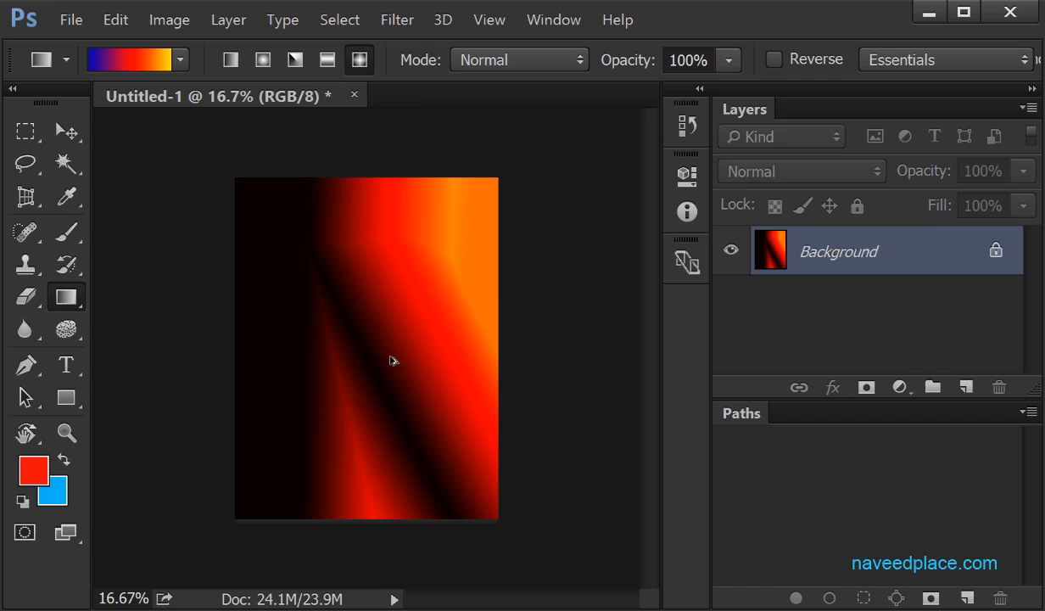
Add a new empty layer above the Background and hide the Background layer.
{"action": "left_click", "coordinate": [966, 386]}
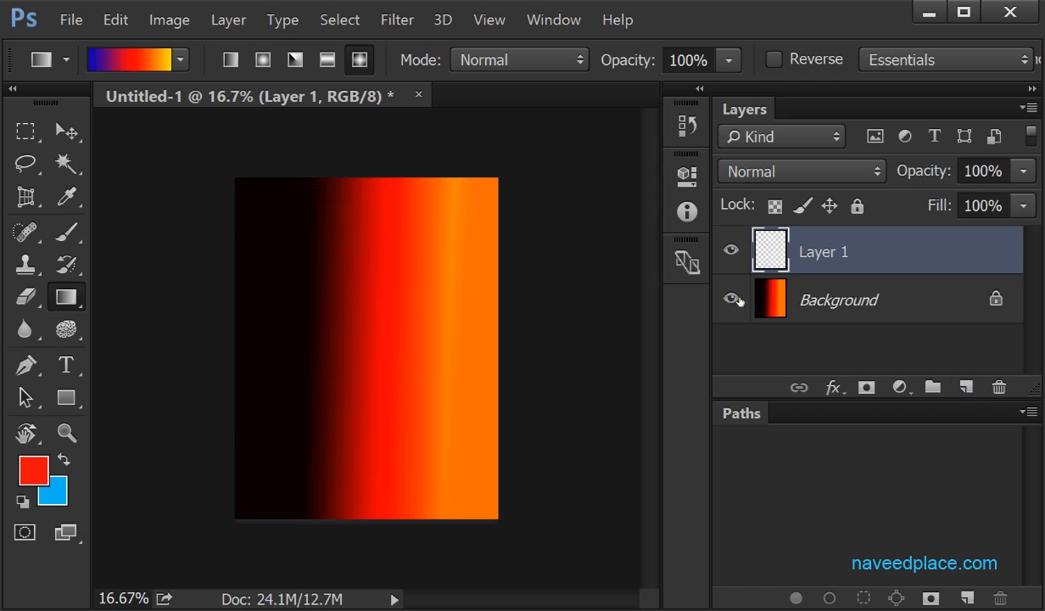
{"action": "left_click", "coordinate": [730, 298]}
Fill Layer 1 with the red foreground color using the Paint Bucket tool.
{"action": "right_click", "coordinate": [65, 295]}
{"action": "left_click", "coordinate": [170, 315]}
{"action": "left_click", "coordinate": [293, 324]}
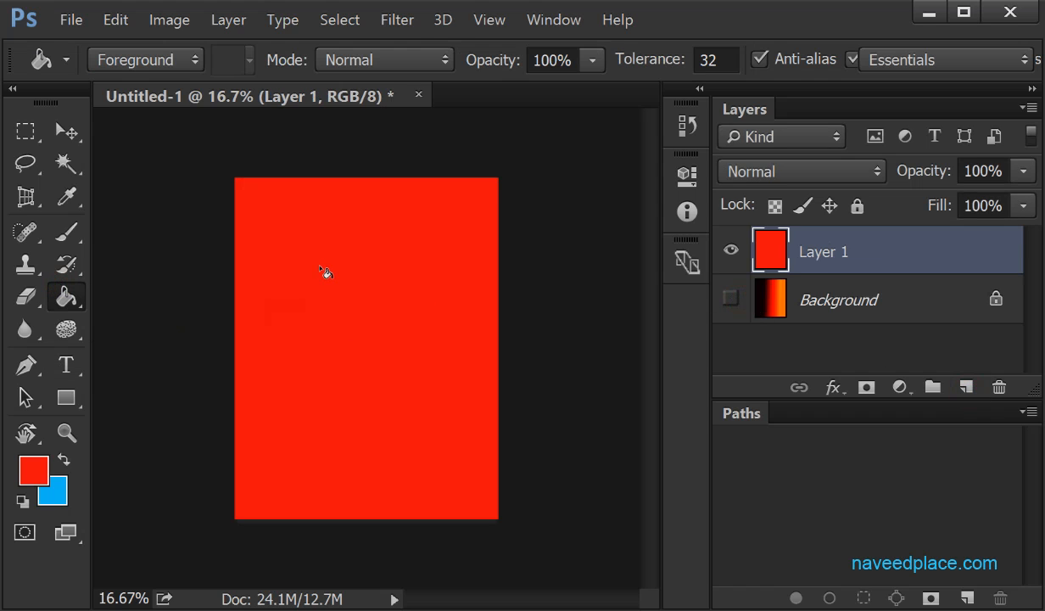
With the Gradient tool, save the current blue, red and yellow gradient as a new preset named "My gradient".
{"action": "right_click", "coordinate": [65, 296]}
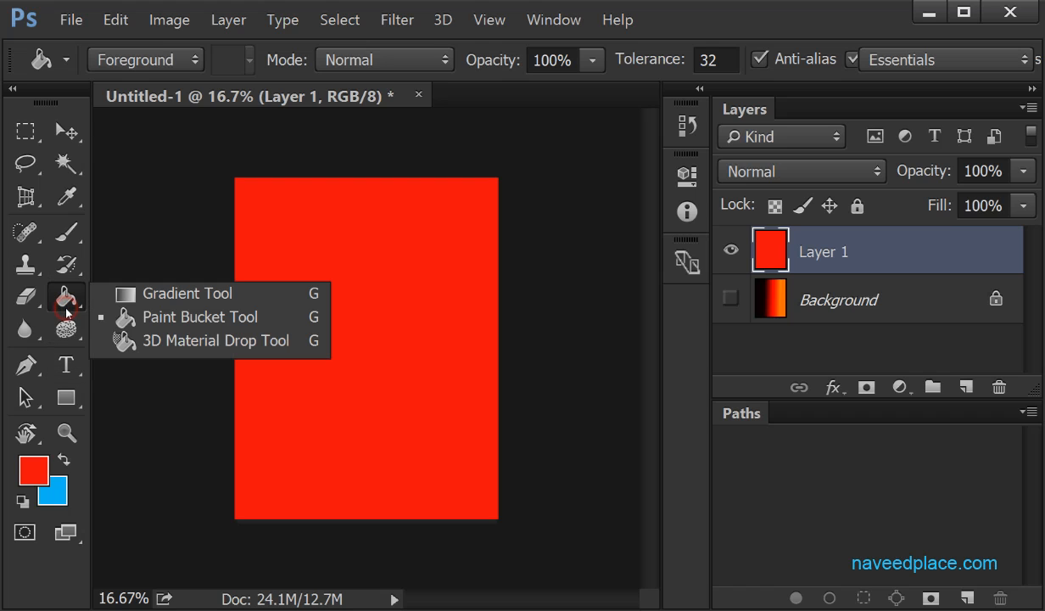
{"action": "left_click", "coordinate": [162, 292]}
{"action": "left_click", "coordinate": [180, 61]}
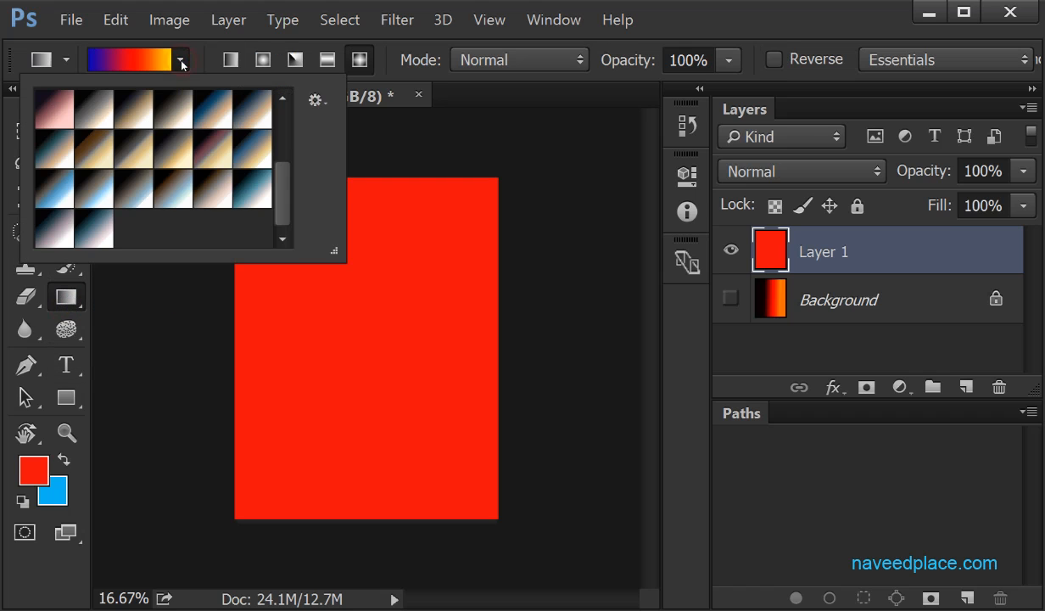
{"action": "left_click", "coordinate": [318, 101]}
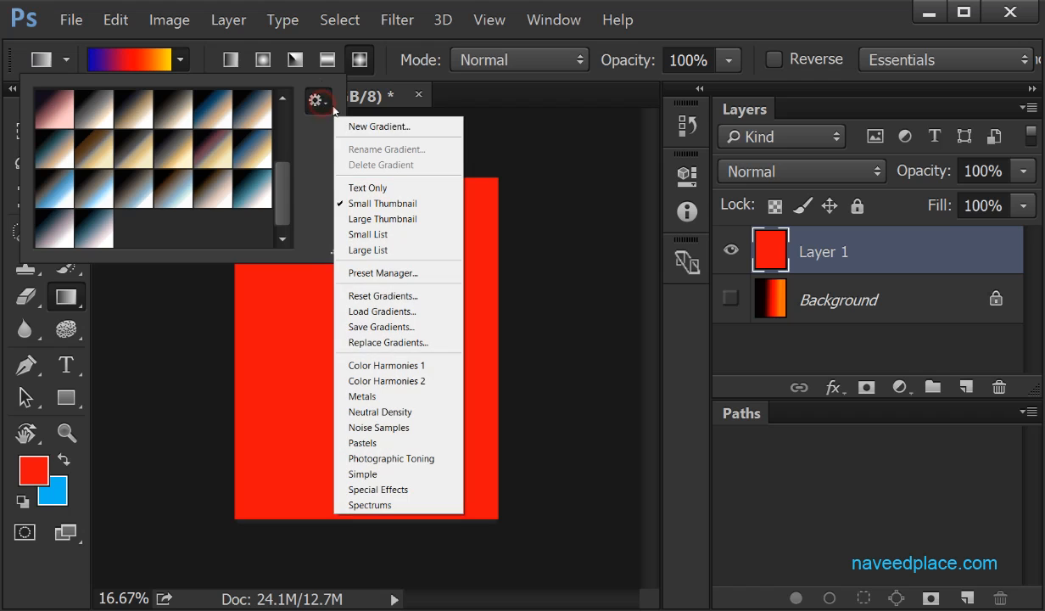
{"action": "left_click", "coordinate": [392, 127]}
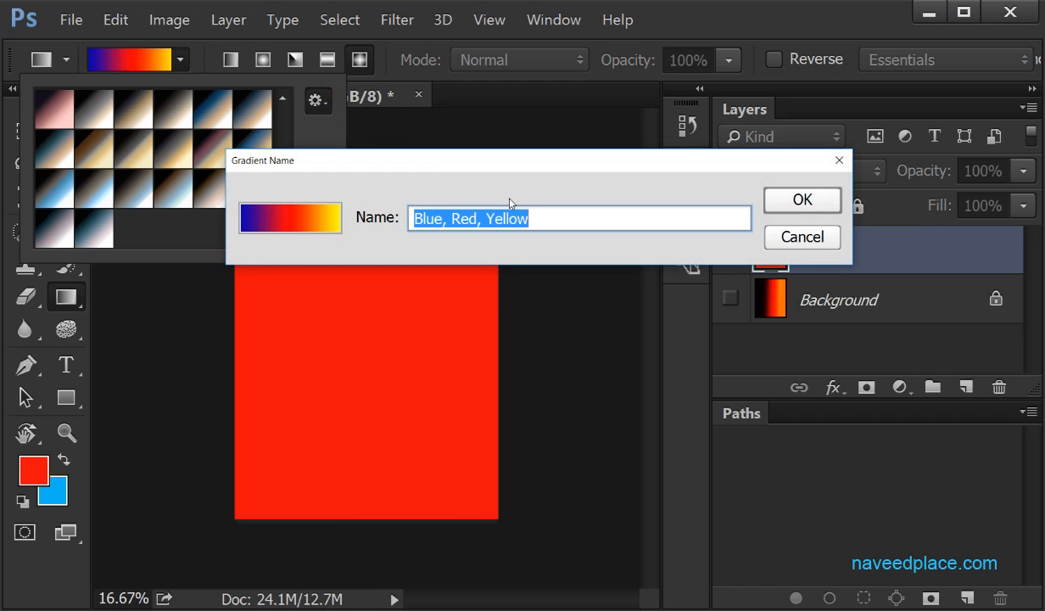
{"action": "key", "text": "BackSpace"}
{"action": "type", "text": "m"}
{"action": "key", "text": "BackSpace"}
{"action": "type", "text": "My gradient"}
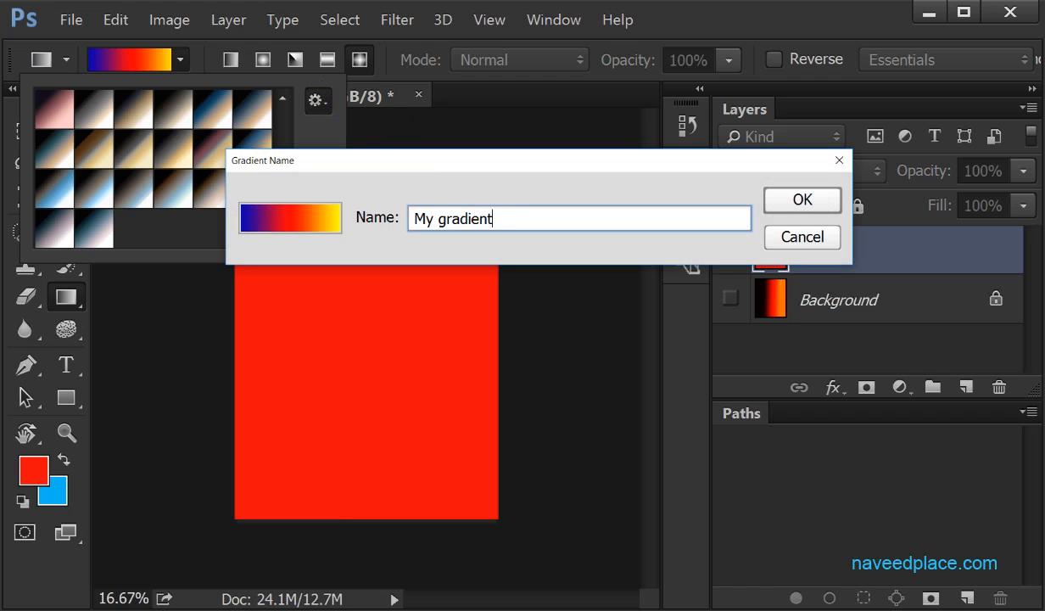
{"action": "left_click", "coordinate": [801, 204]}
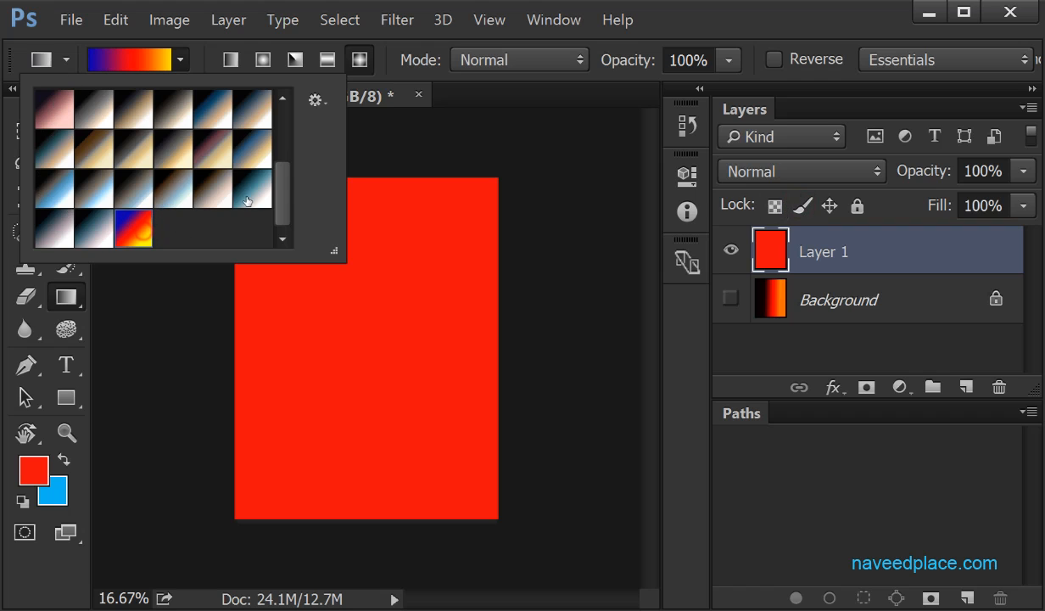
{"action": "left_click_drag", "start_coordinate": [283, 173], "coordinate": [284, 112]}
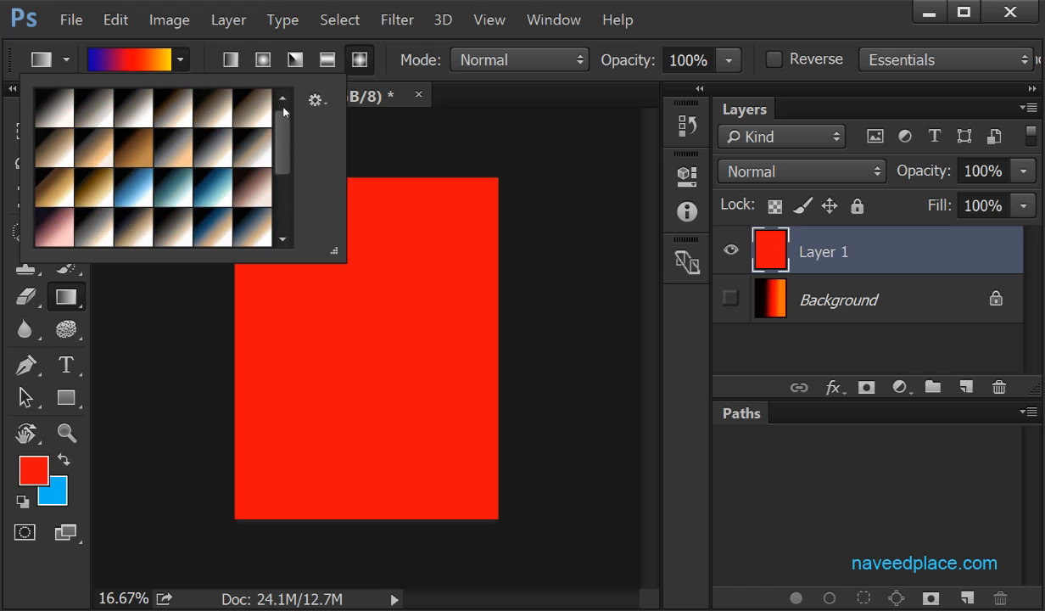
{"action": "left_click", "coordinate": [314, 99]}
{"action": "left_click", "coordinate": [532, 185]}
{"action": "left_click", "coordinate": [655, 230]}
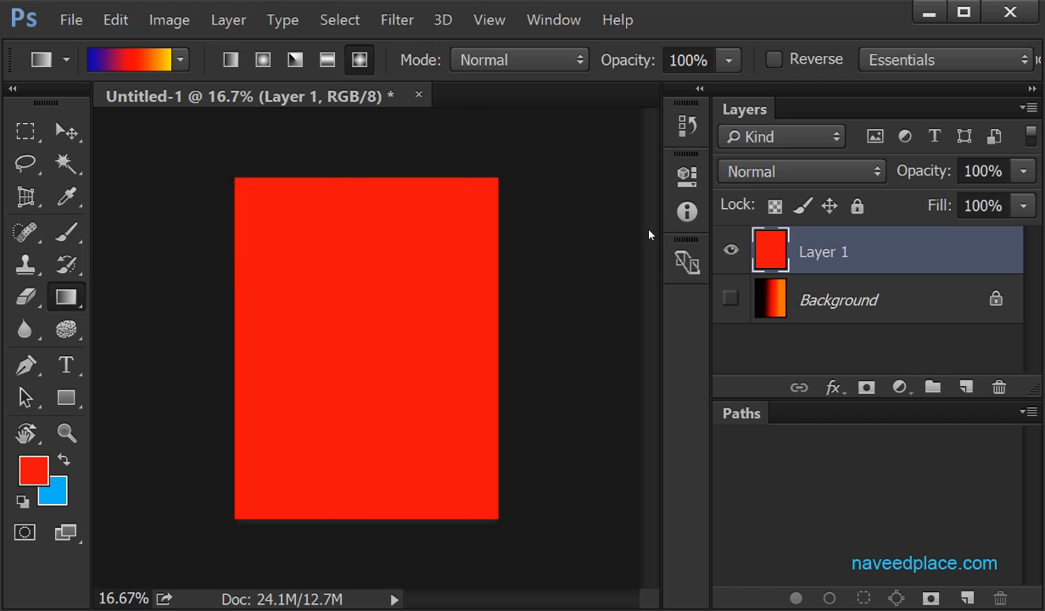
{"action": "right_click", "coordinate": [71, 293]}
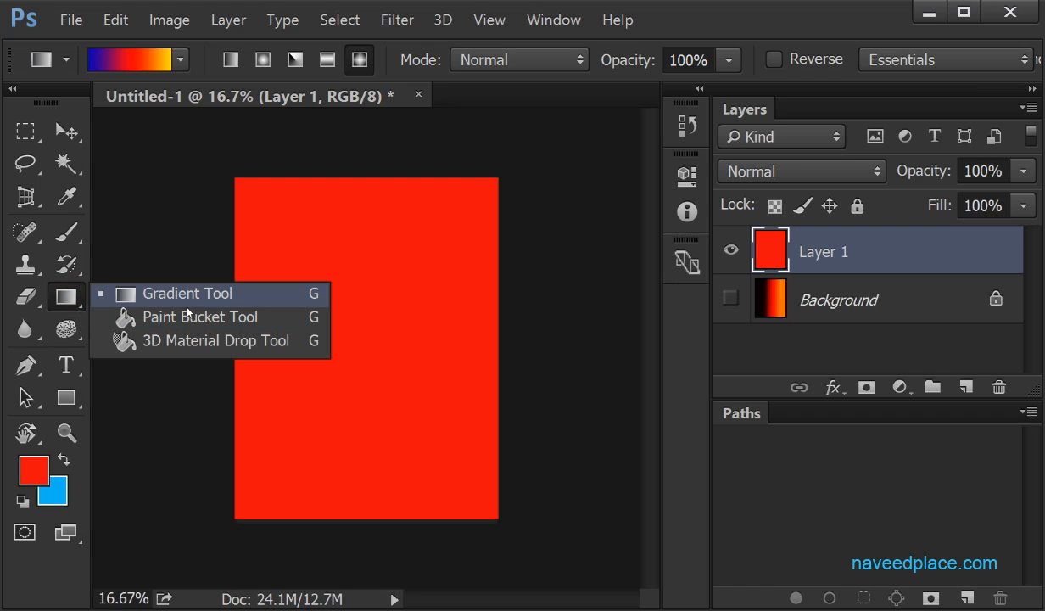